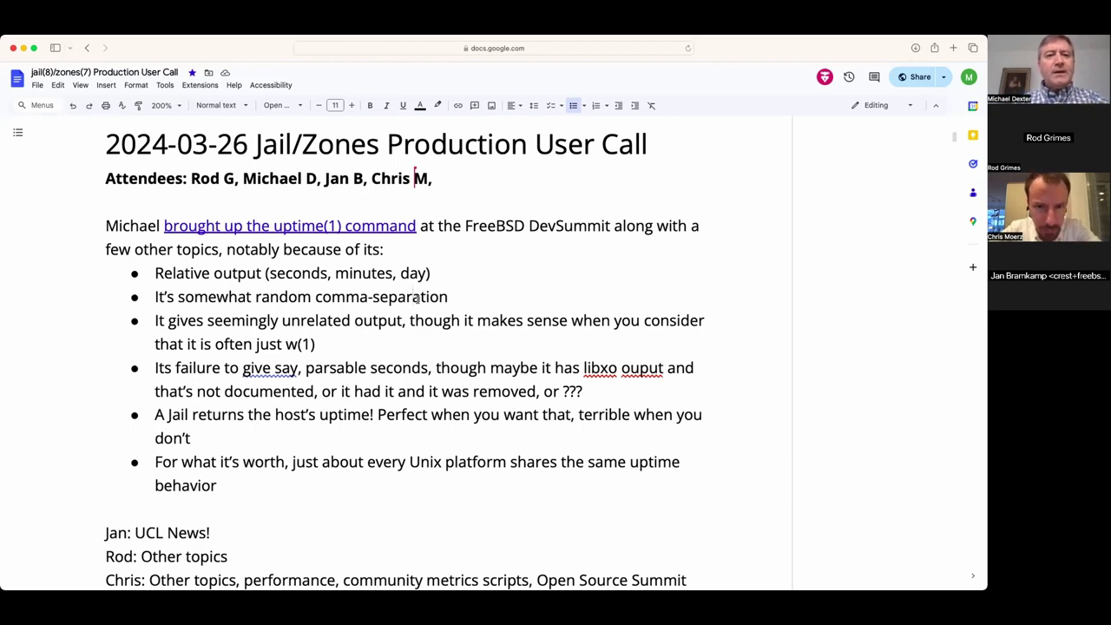
Open the AsiaBSDCon-2024-DevSummit presentation from the uptime(1) command link's preview card.
left_click(341, 224)
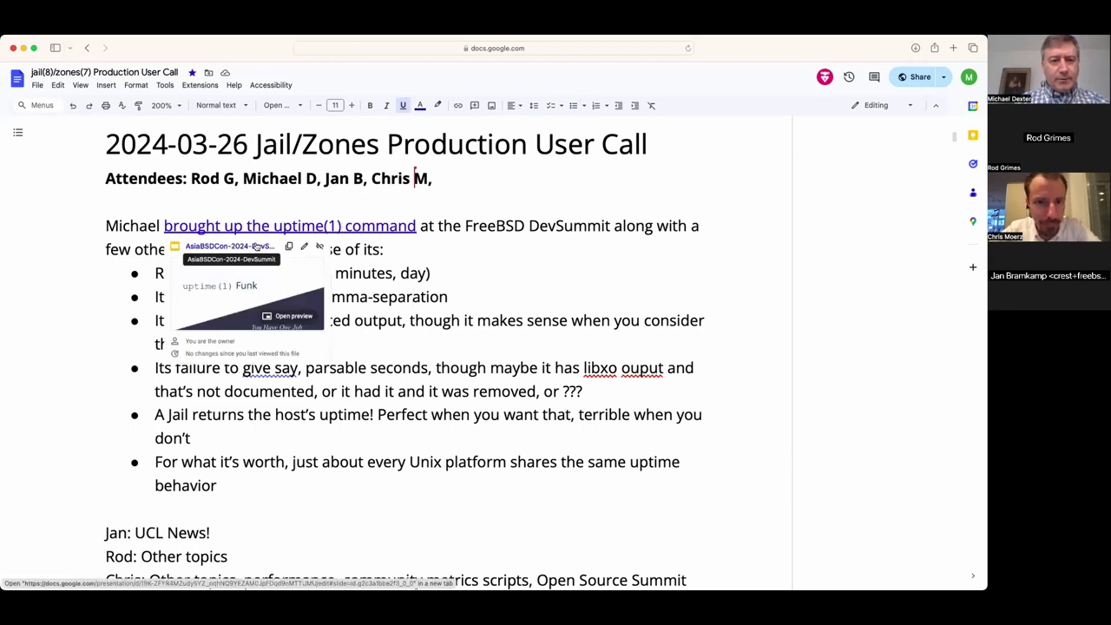
left_click(257, 249)
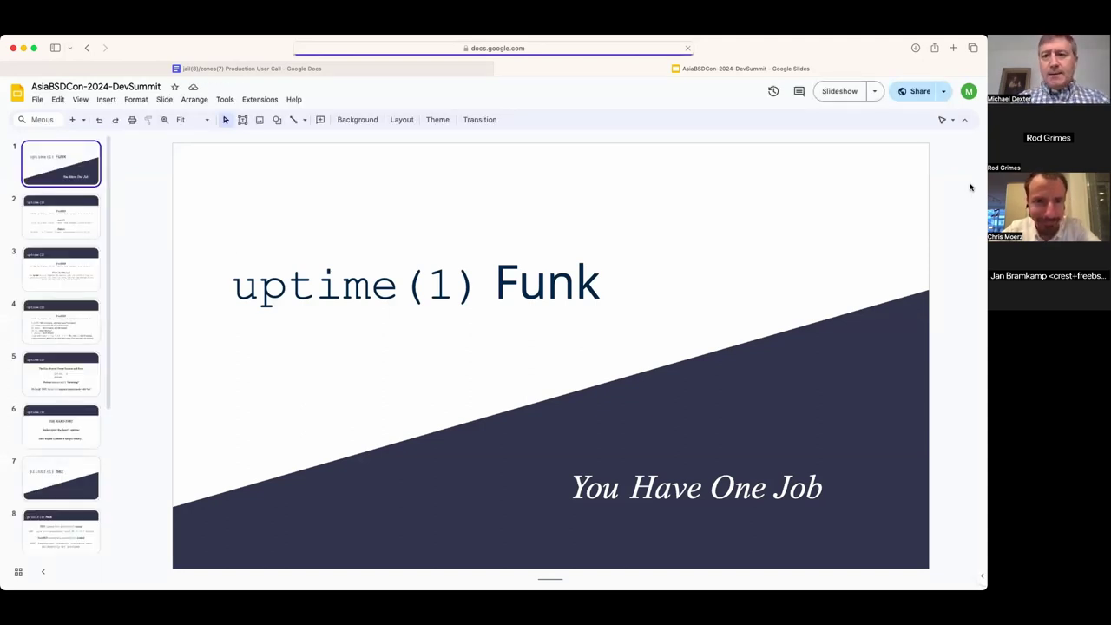
Browse slides 2 through 4, pointing into the From the Manual slide's FreeBSD uptime output.
left_click(68, 223)
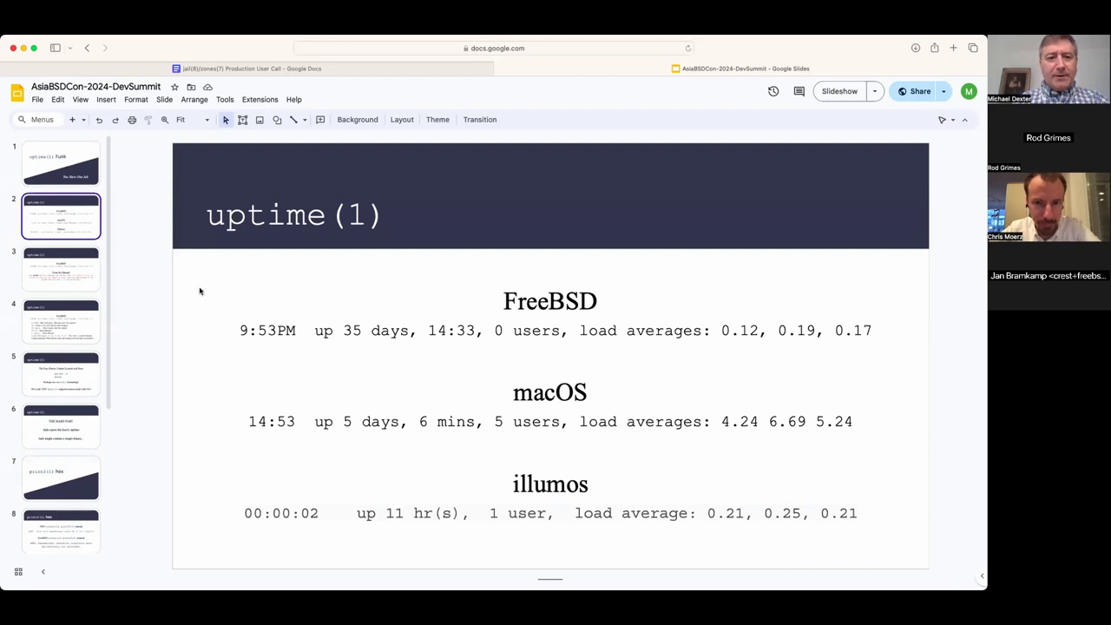
left_click(71, 273)
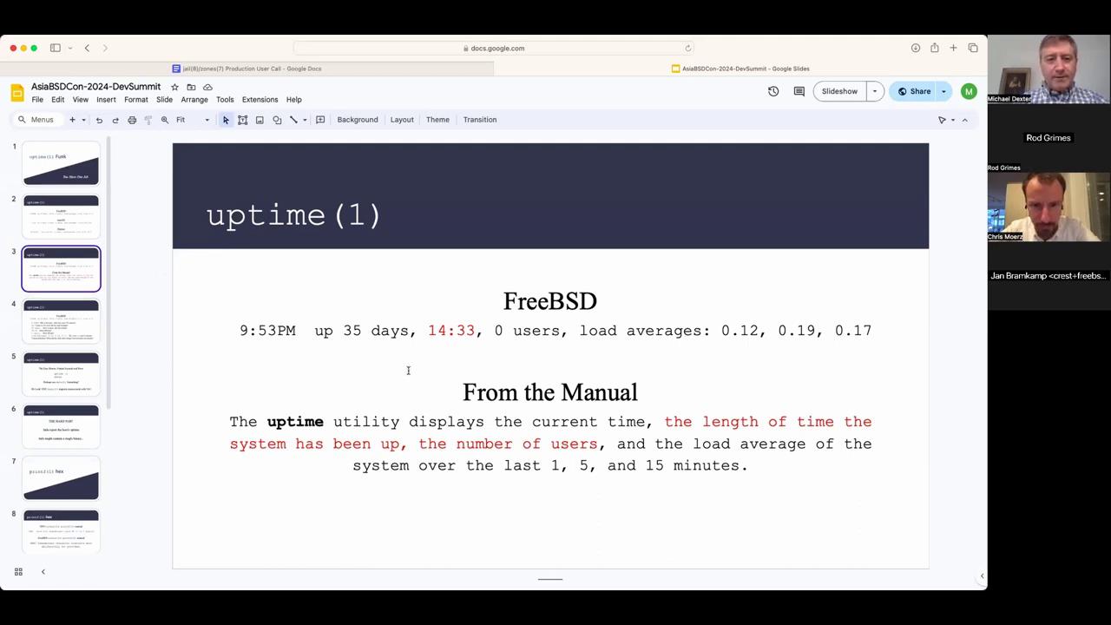
left_click(381, 331)
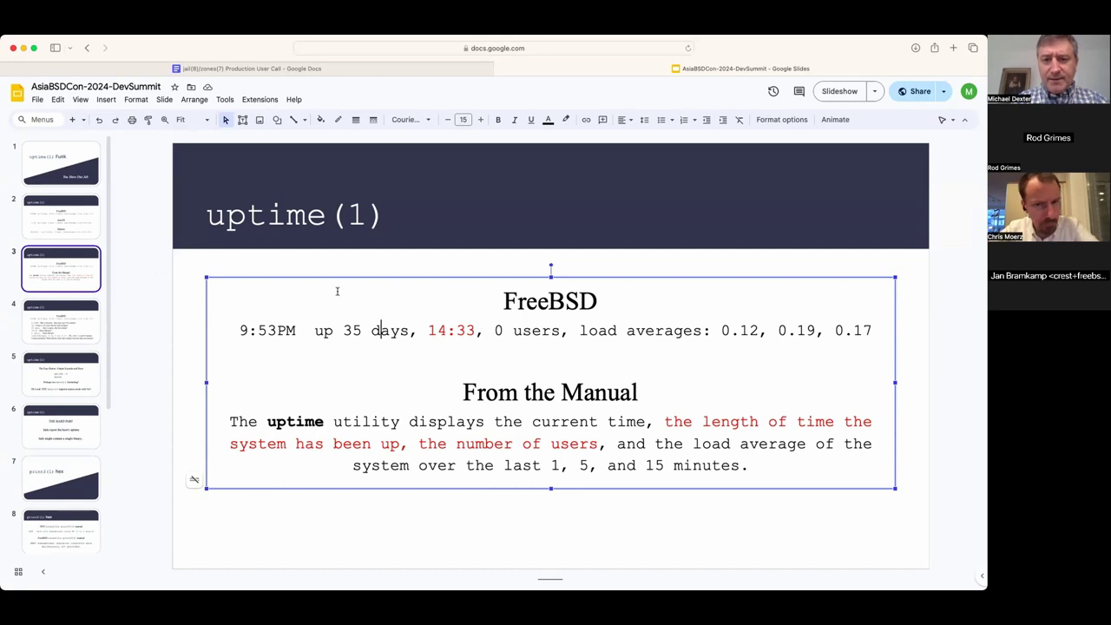
left_click(88, 326)
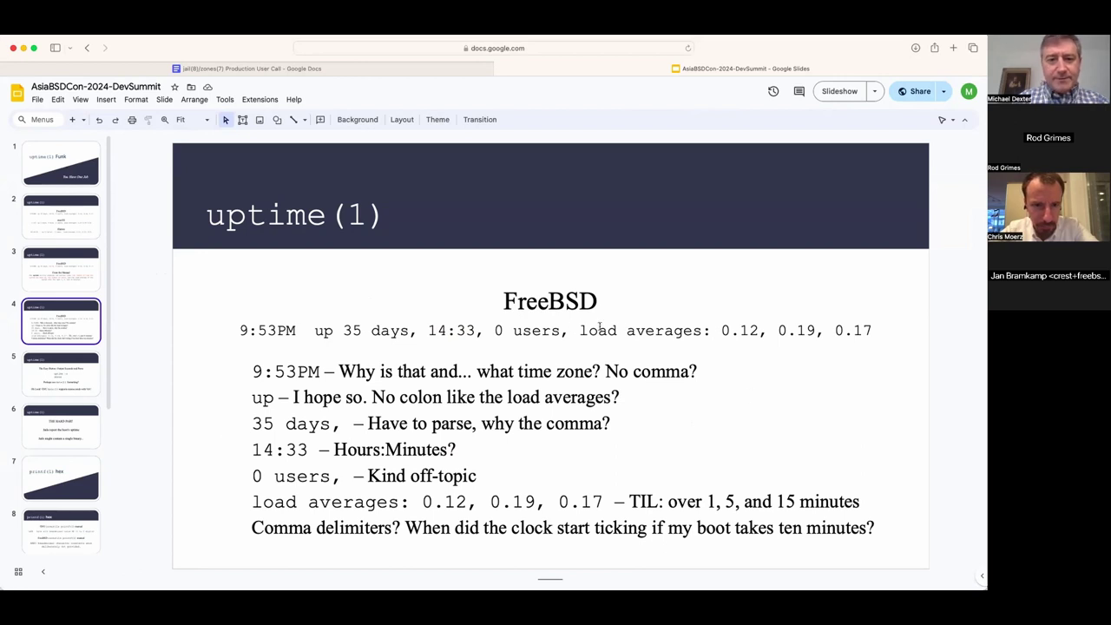
On slide 5, The Easy Button, highlight the uptime -s command and the date(1) formatting line.
left_click(66, 378)
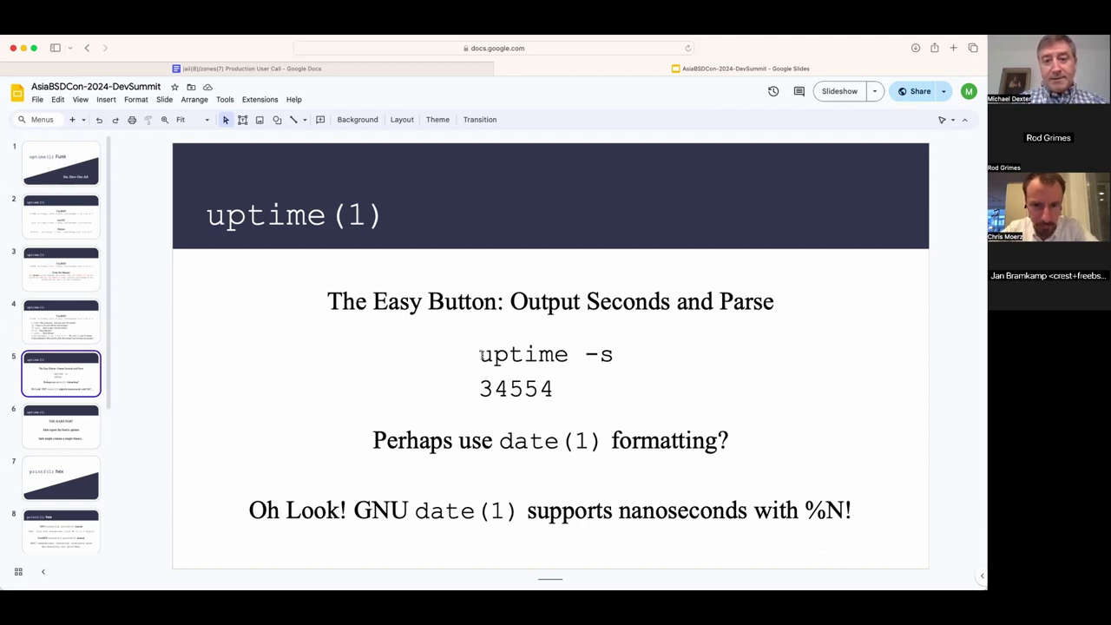
left_click_drag(481, 355, 556, 389)
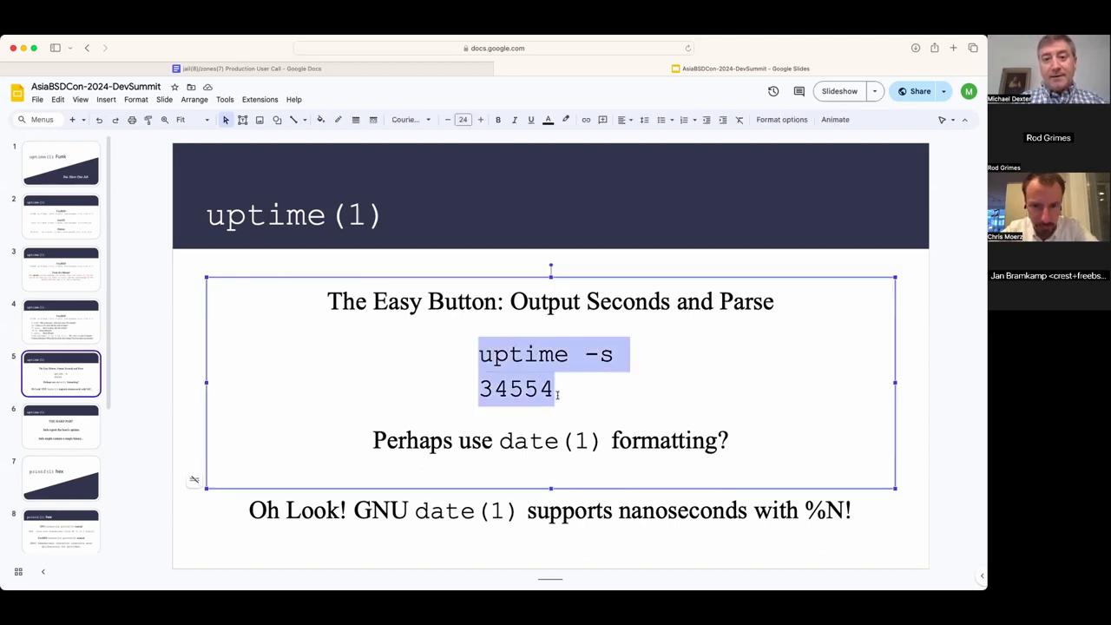
left_click(580, 394)
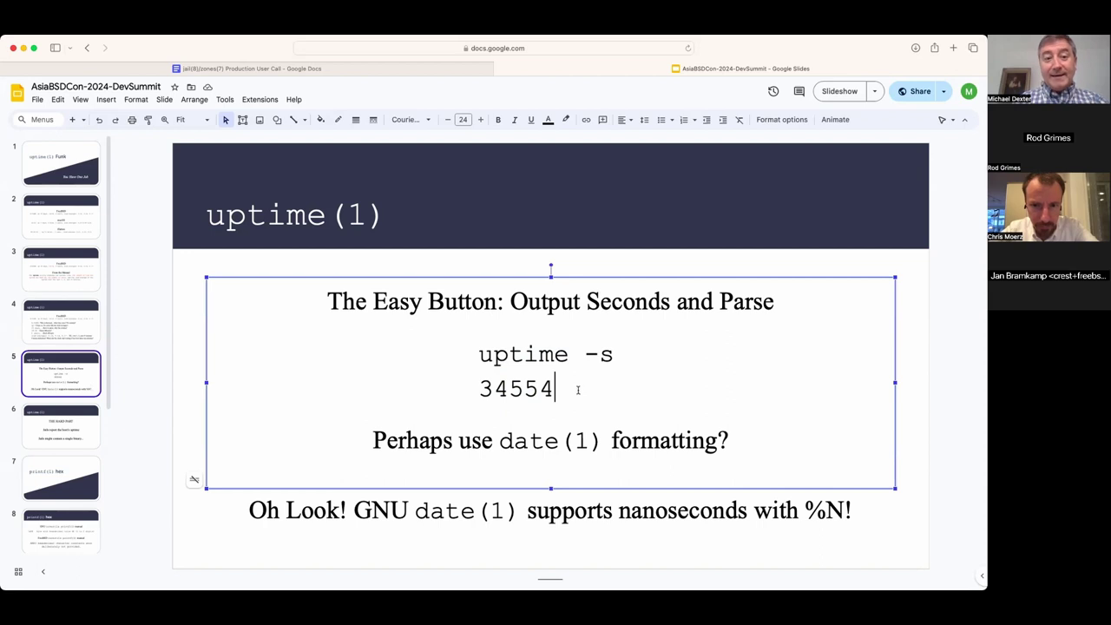
left_click(143, 325)
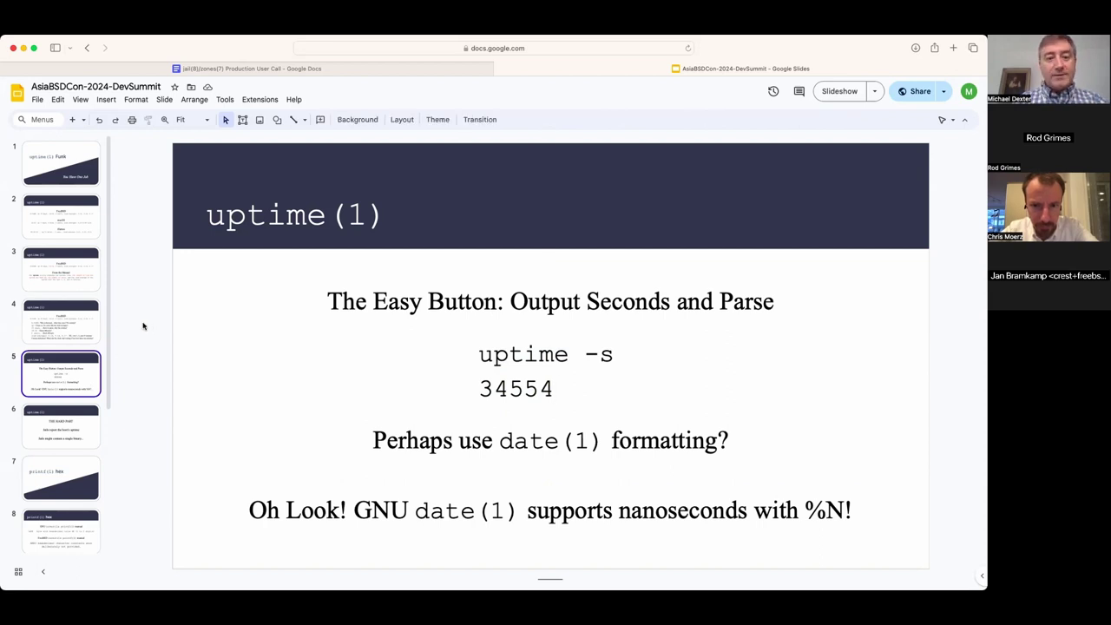
left_click(559, 434)
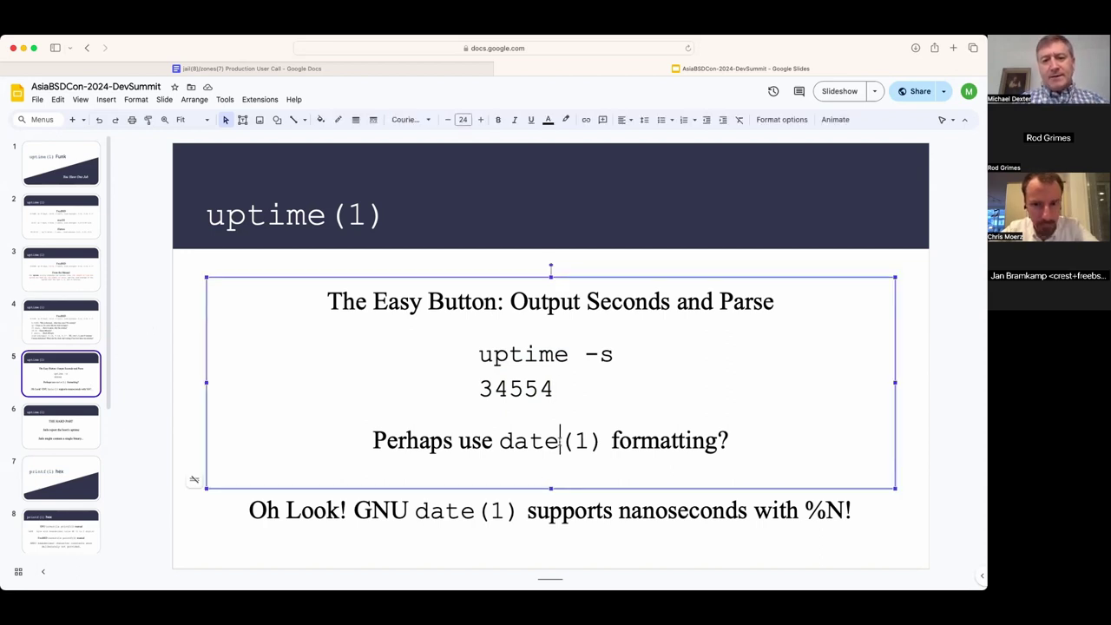
left_click(152, 397)
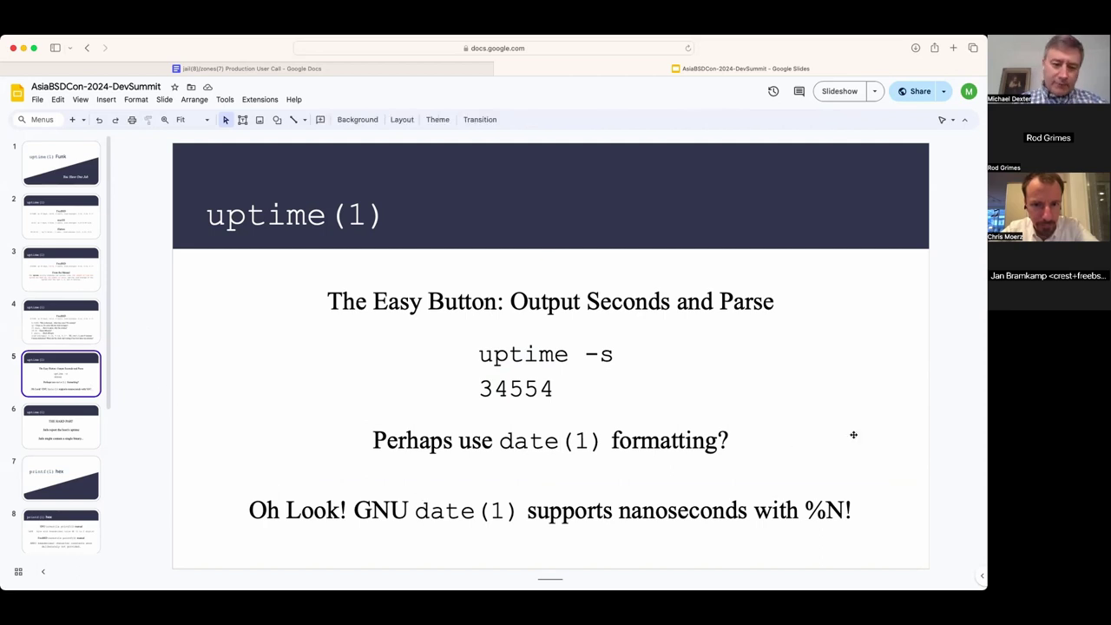
On slide 6, THE HARD PART, highlight the line about jails reporting host uptime and the word Jails.
left_click(87, 432)
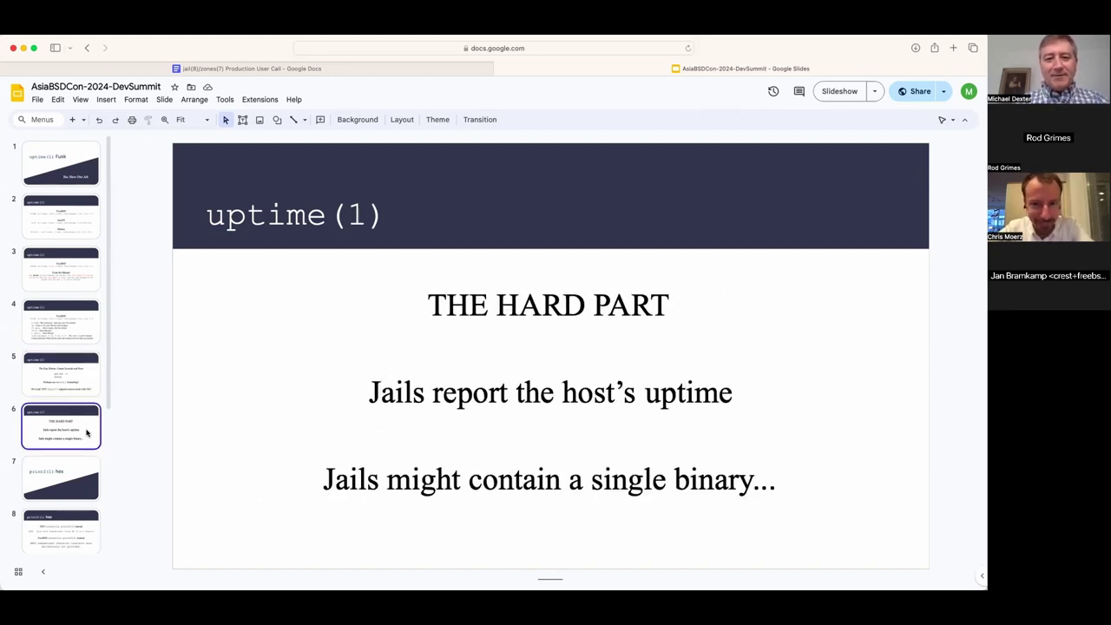
triple_click(410, 398)
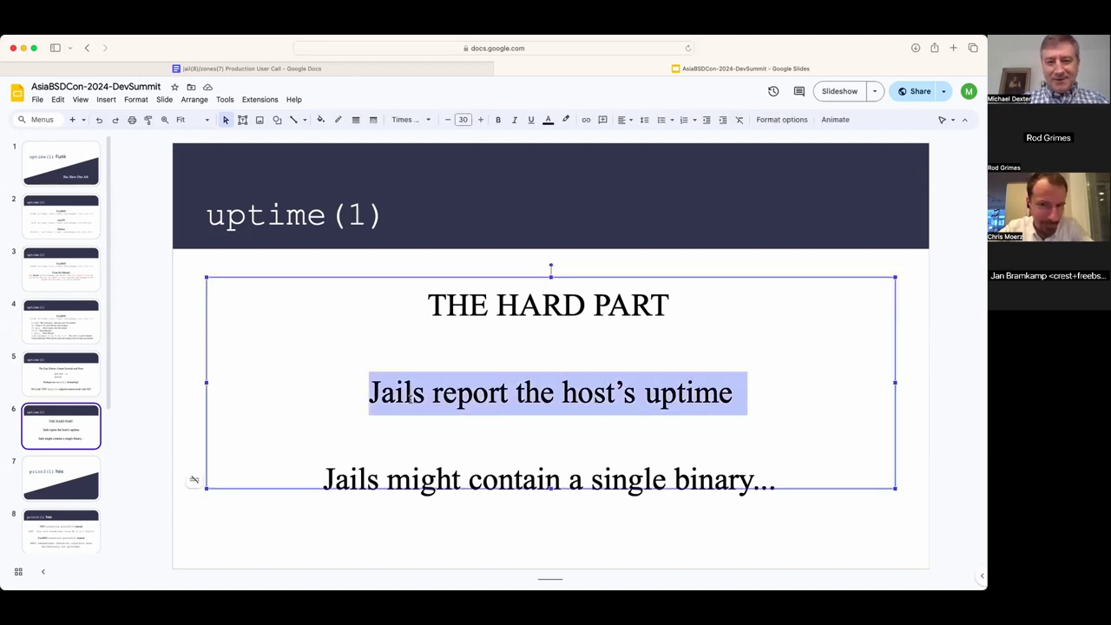
left_click(149, 342)
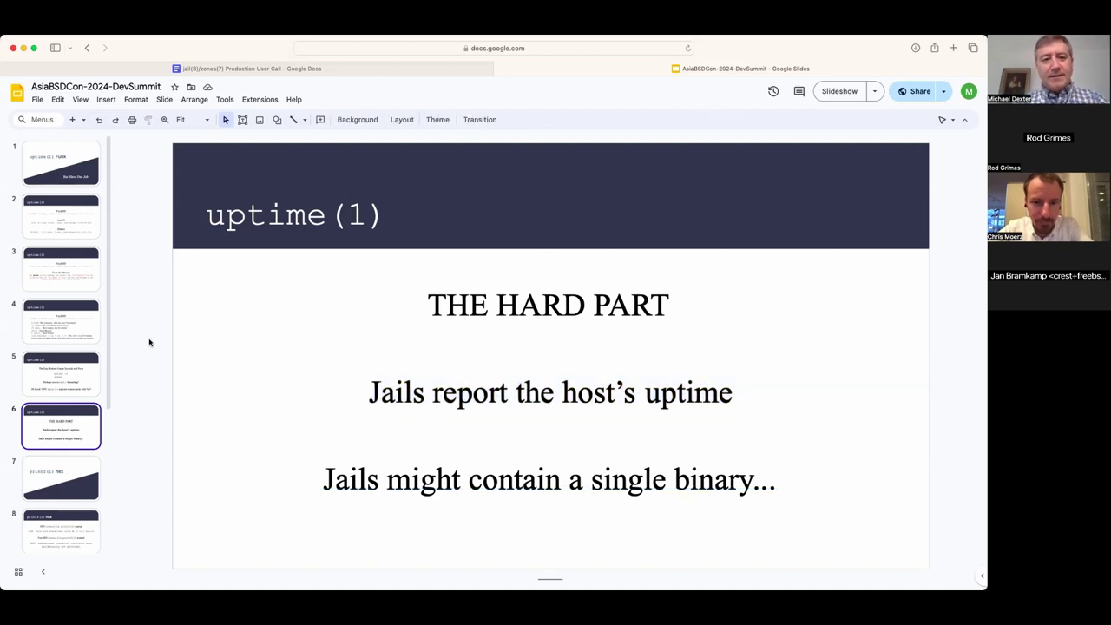
double_click(351, 481)
left_click(350, 480)
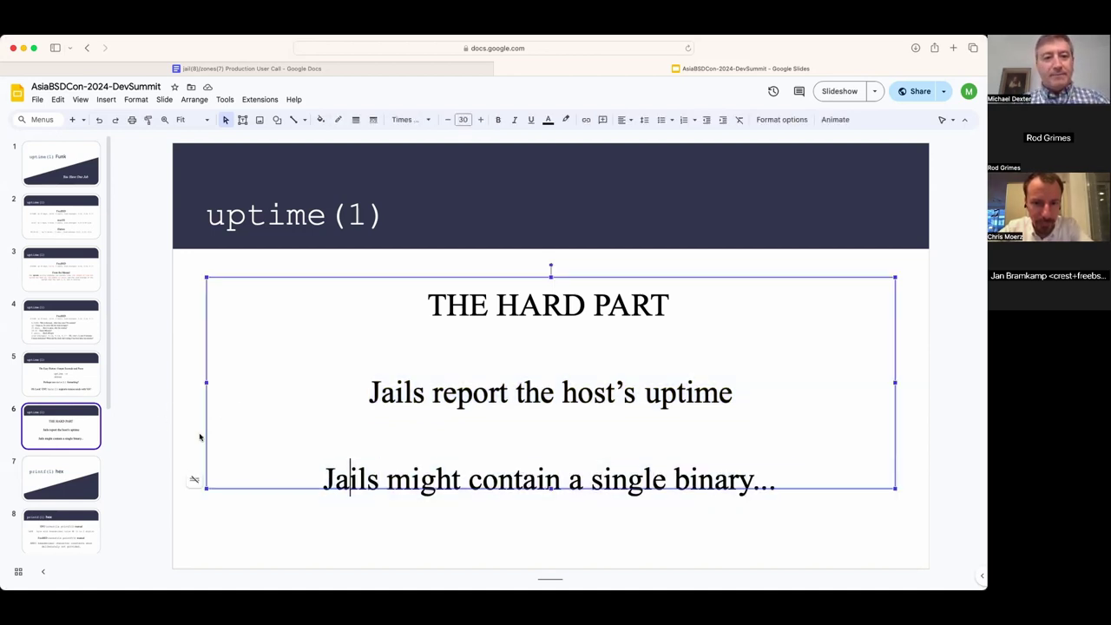
left_click(156, 414)
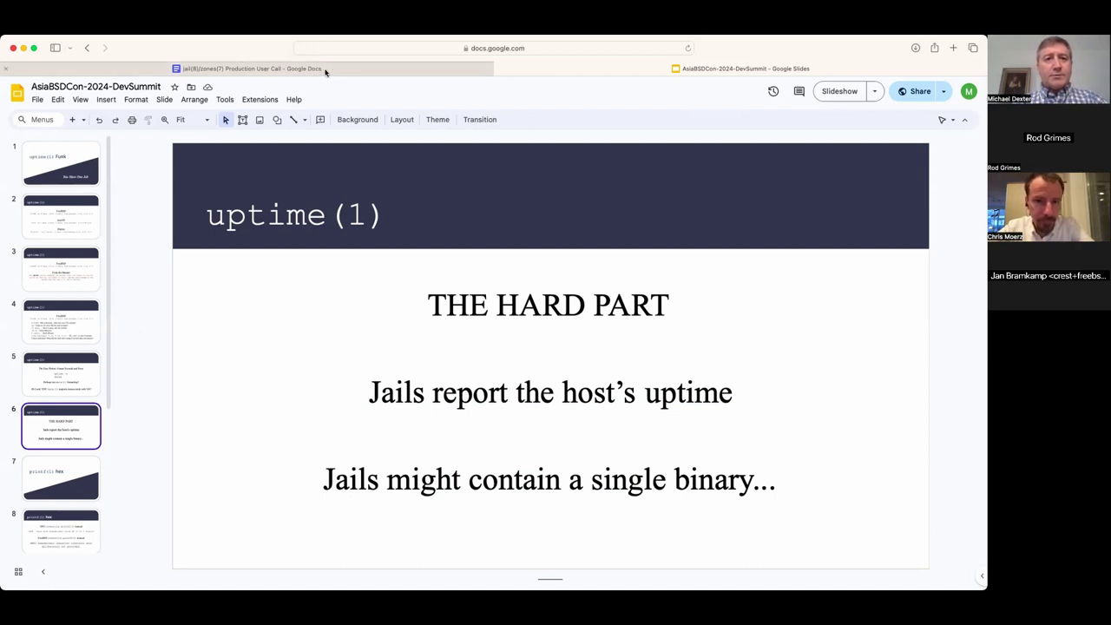
mouse_move(326, 72)
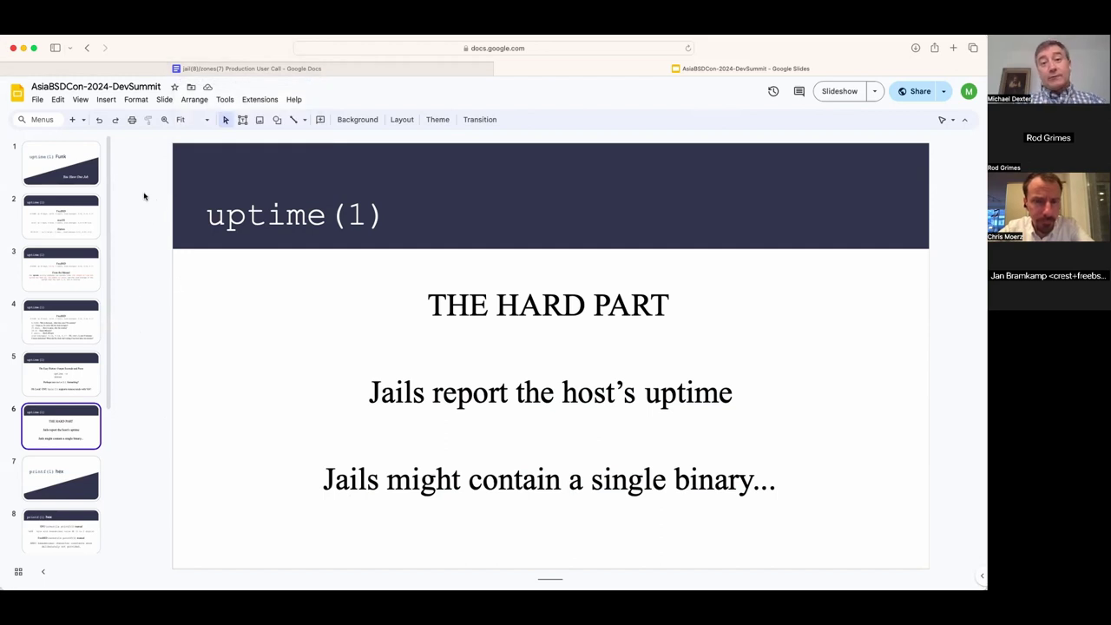
mouse_move(127, 72)
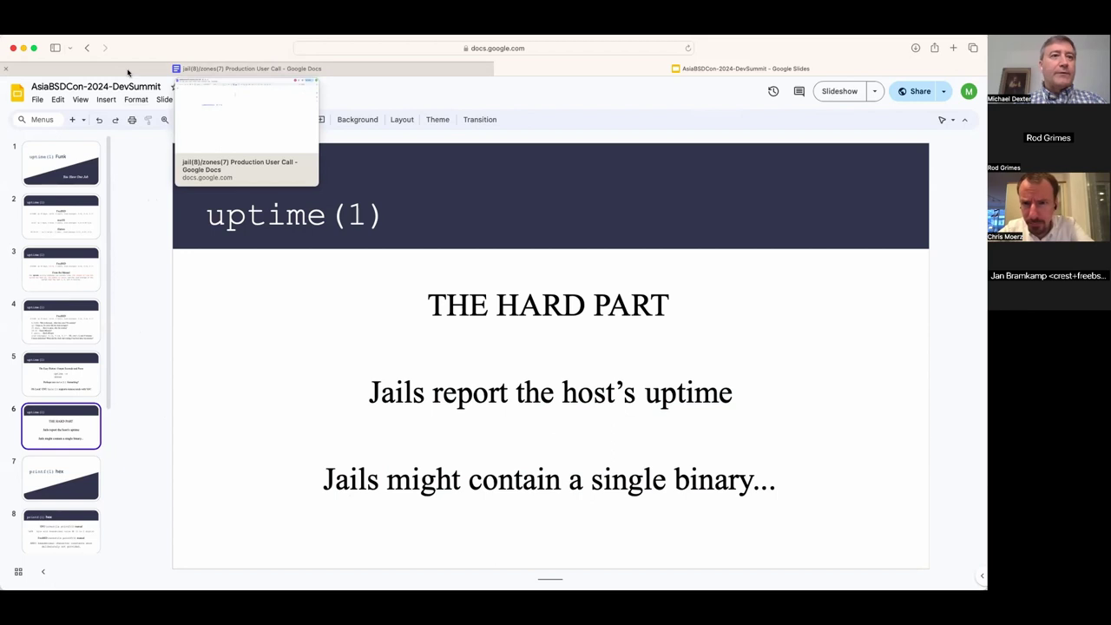
Back in the call notes, insert blank lines above the UCL News! line to start a new paragraph.
left_click(128, 72)
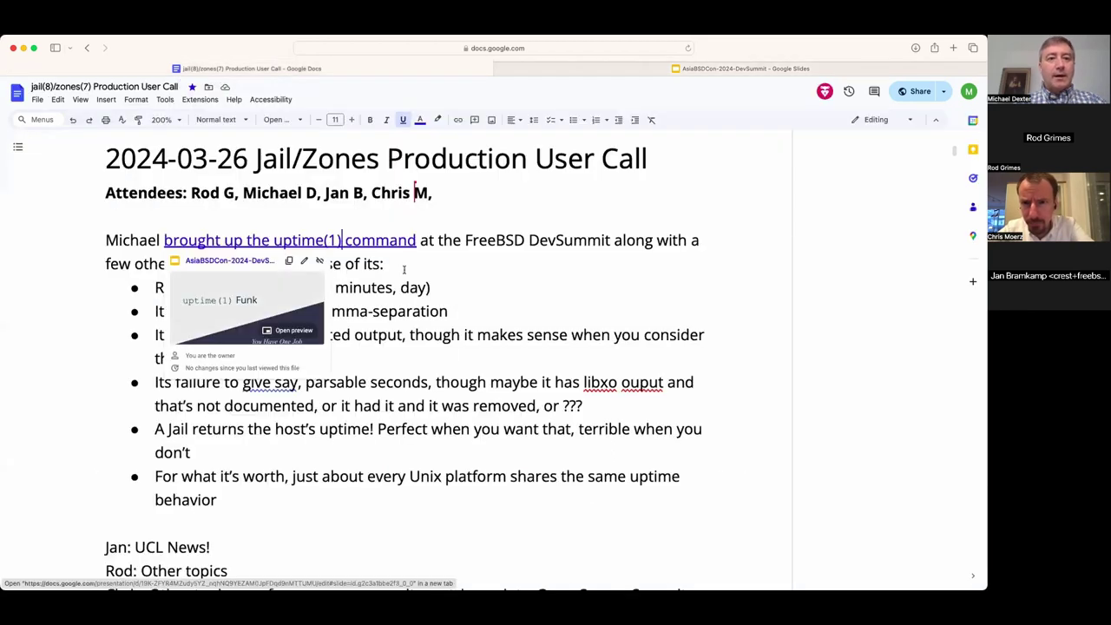
left_click(387, 429)
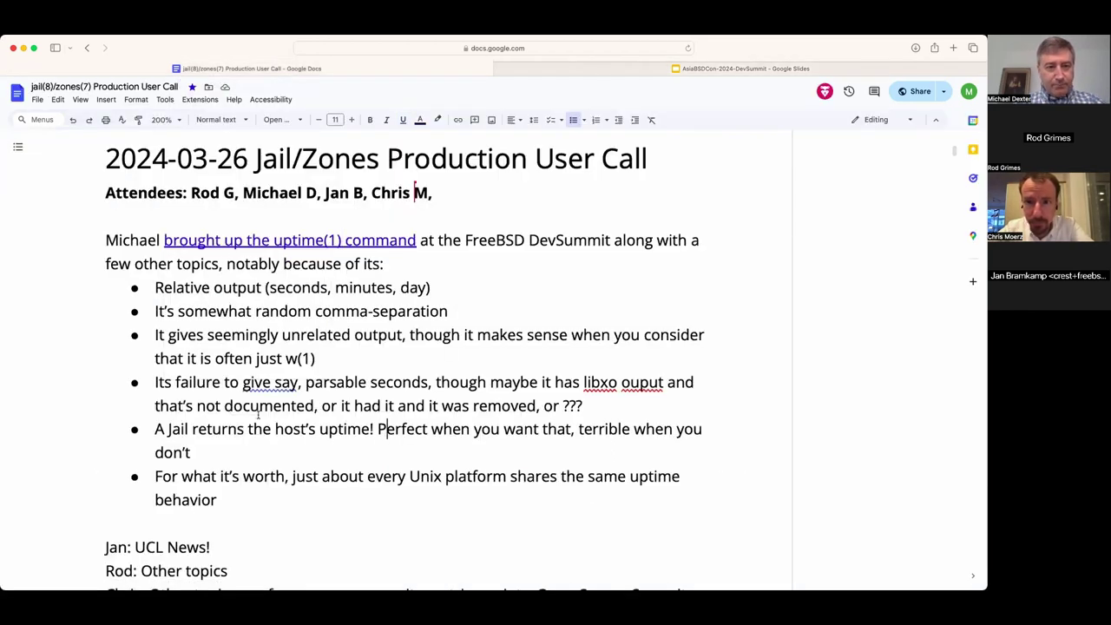
left_click(279, 521)
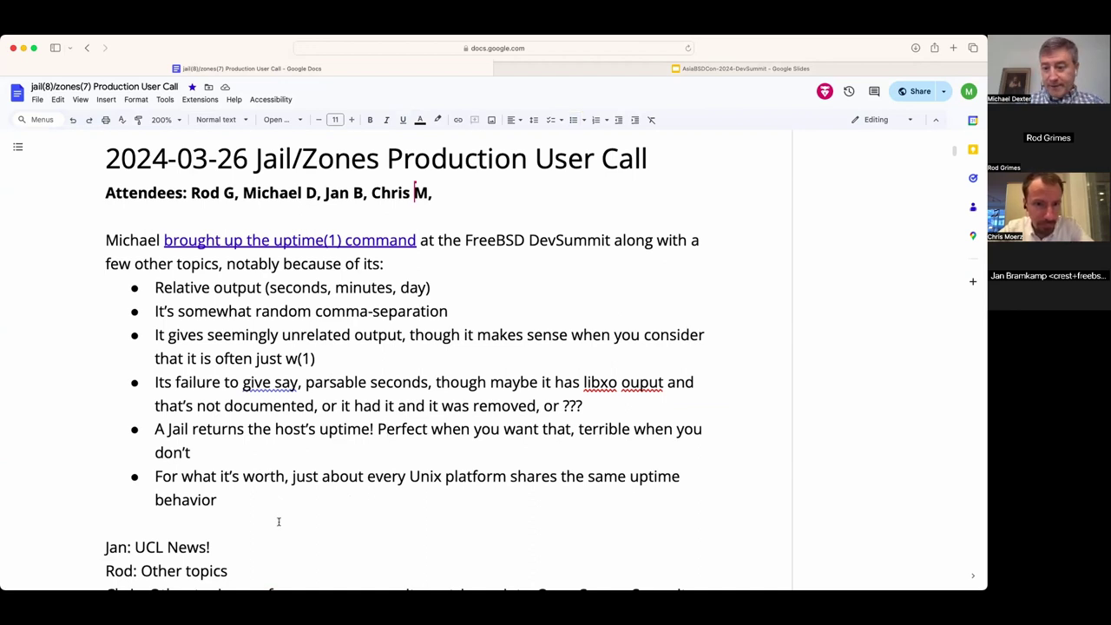
key("Return")
key("Return")
key("Return")
key("Up")
key("Up")
key("Up")
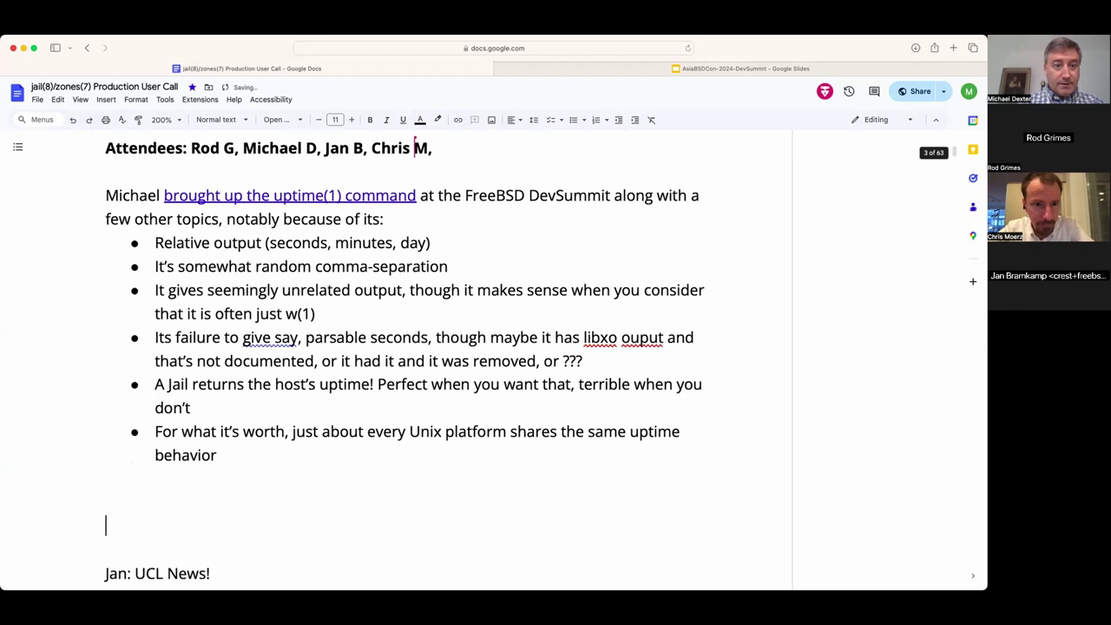
scroll(403, 360, "up", 2)
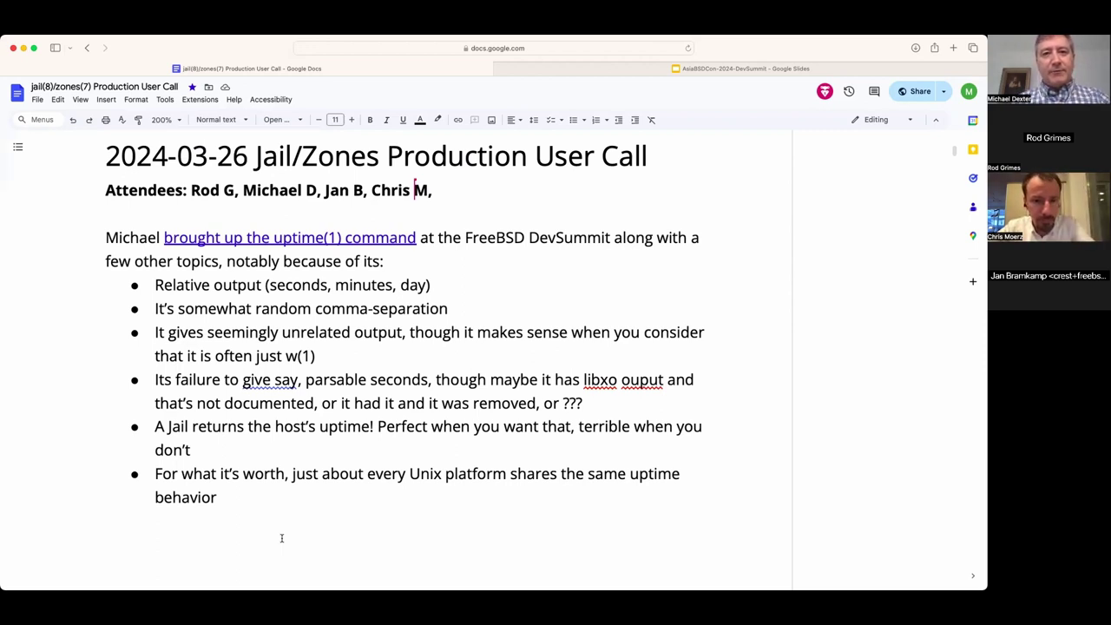
key("Return")
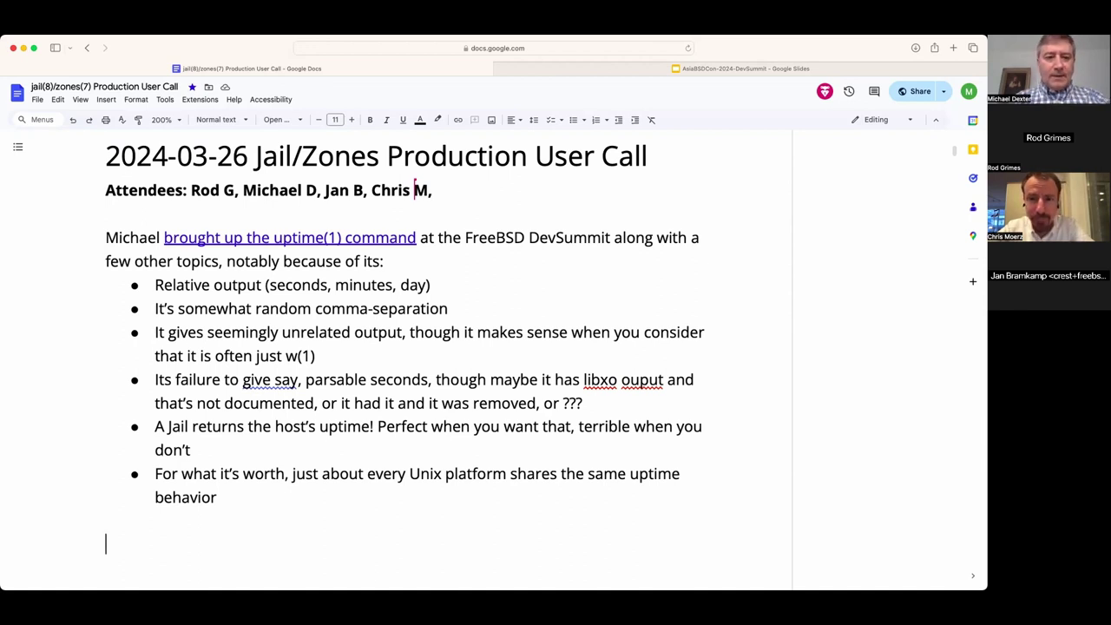
Type a speaker's remark: jails showing the host's uptime is a security leak, same with CPU information.
type("Ro")
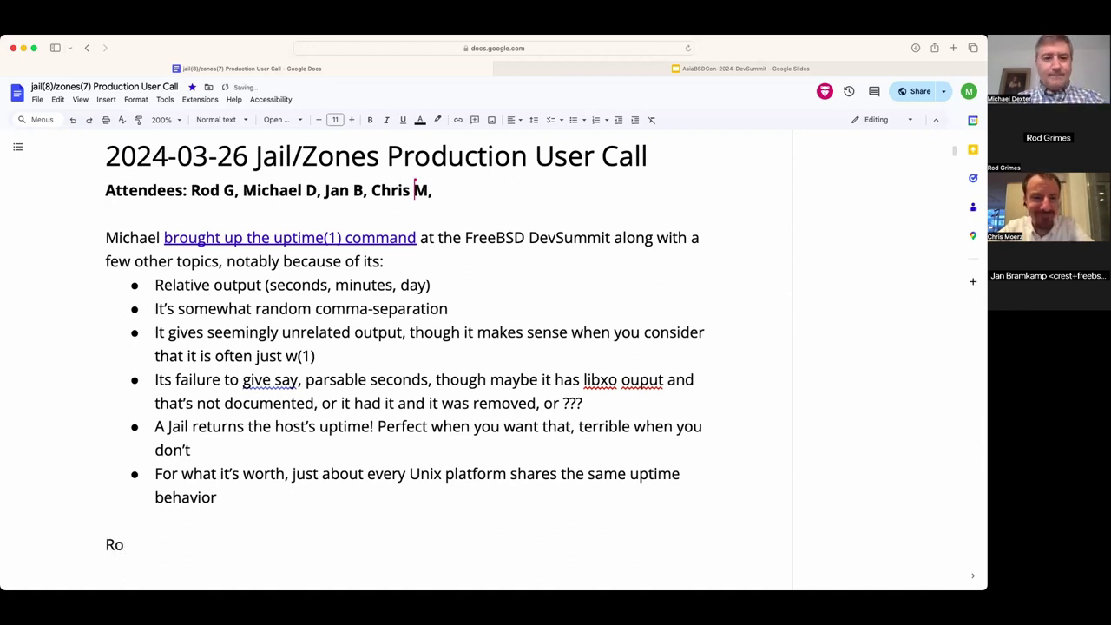
type("d:")
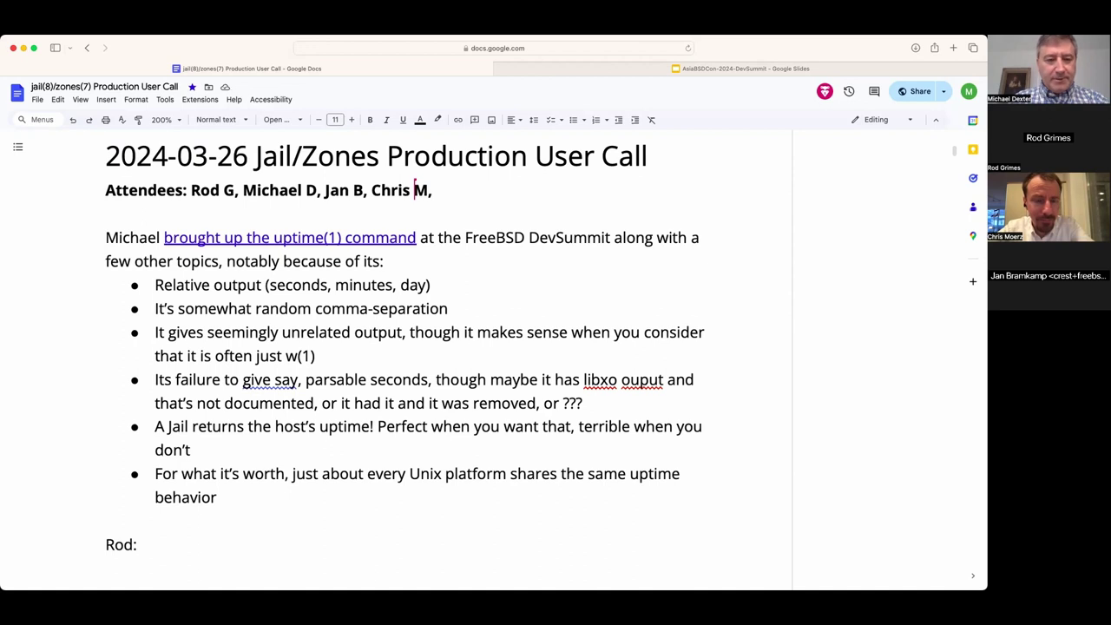
type("Haiving")
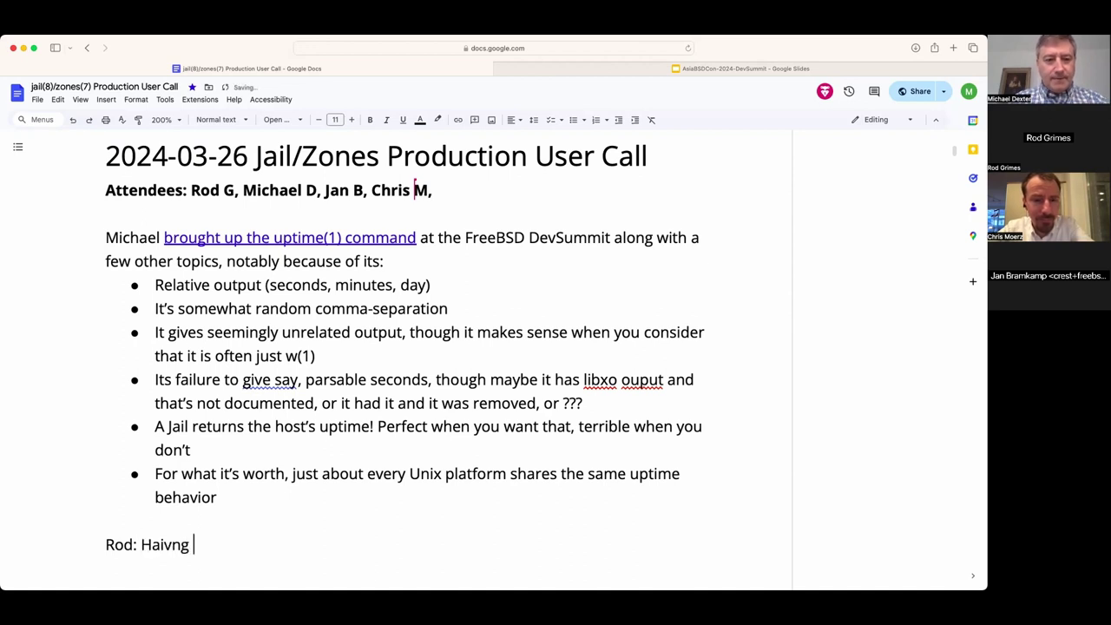
key("BackSpace")
key("BackSpace")
key("BackSpace")
key("BackSpace")
key("BackSpace")
type("ving ")
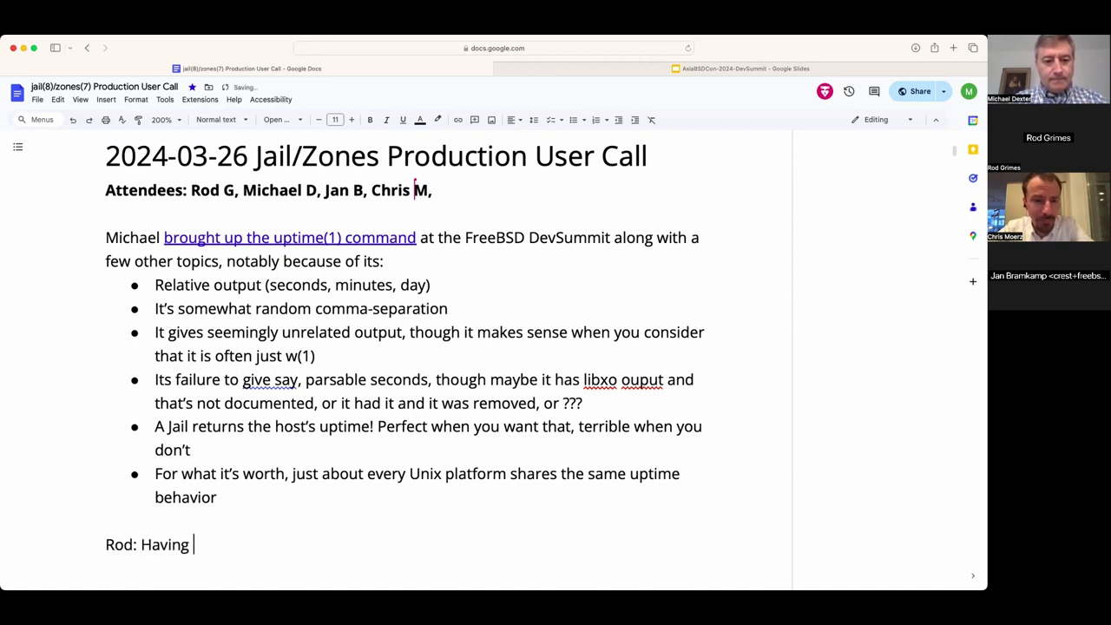
type("the jai")
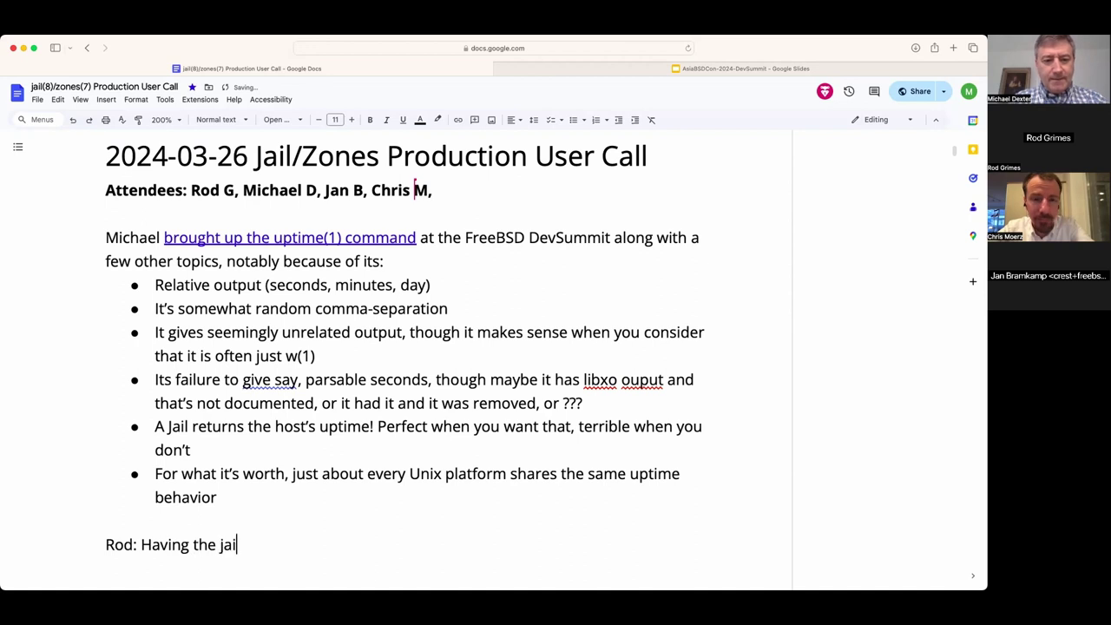
type("l show the hot")
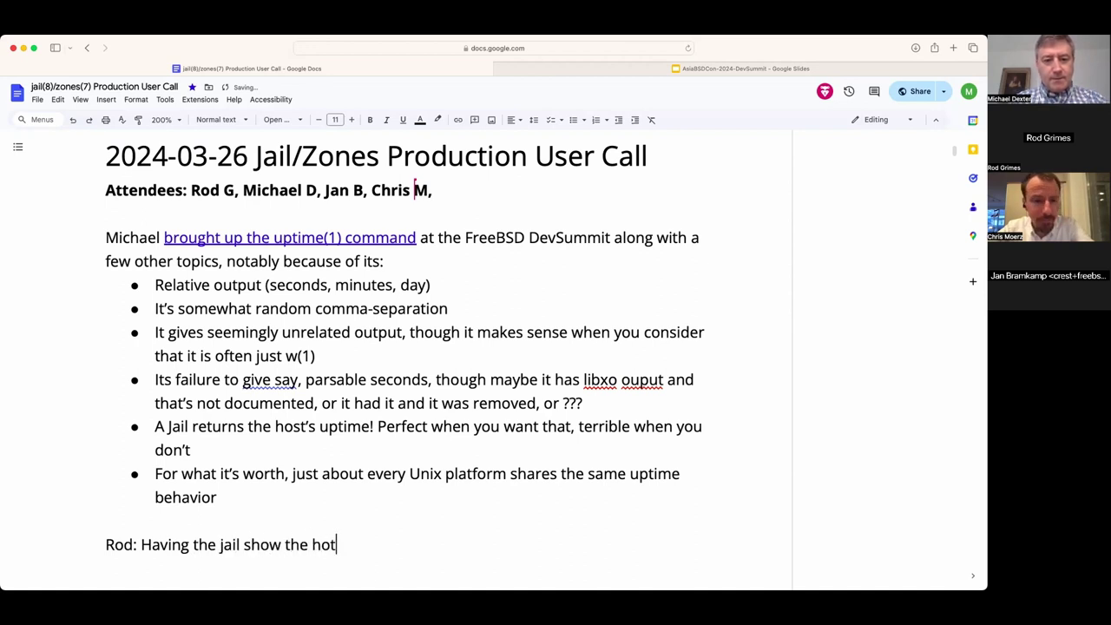
key("BackSpace")
type("st's")
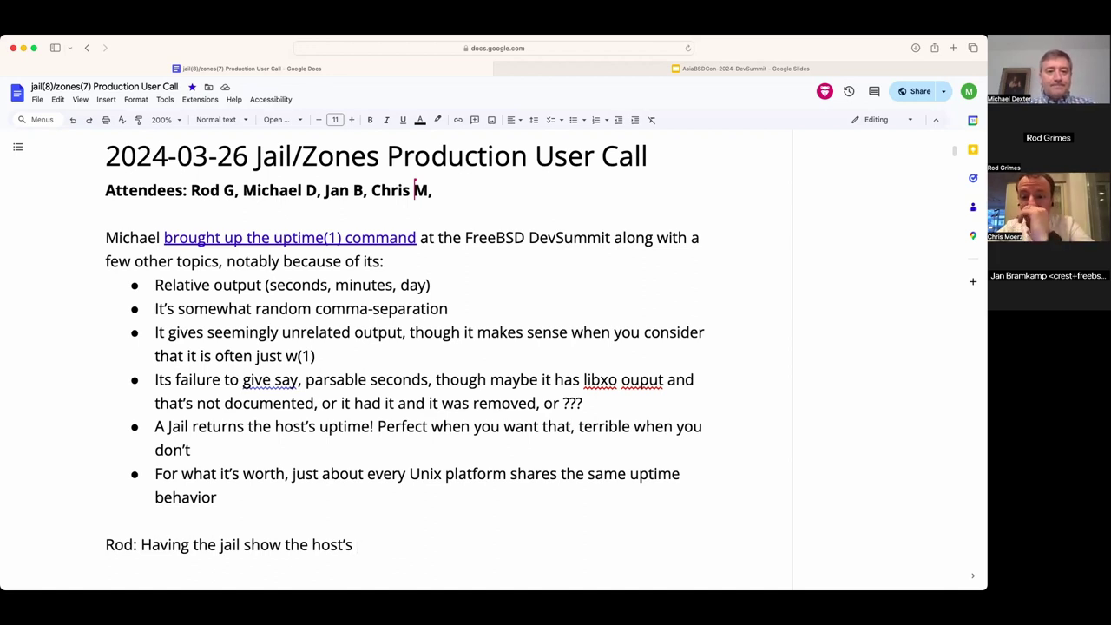
type("uptime is arb")
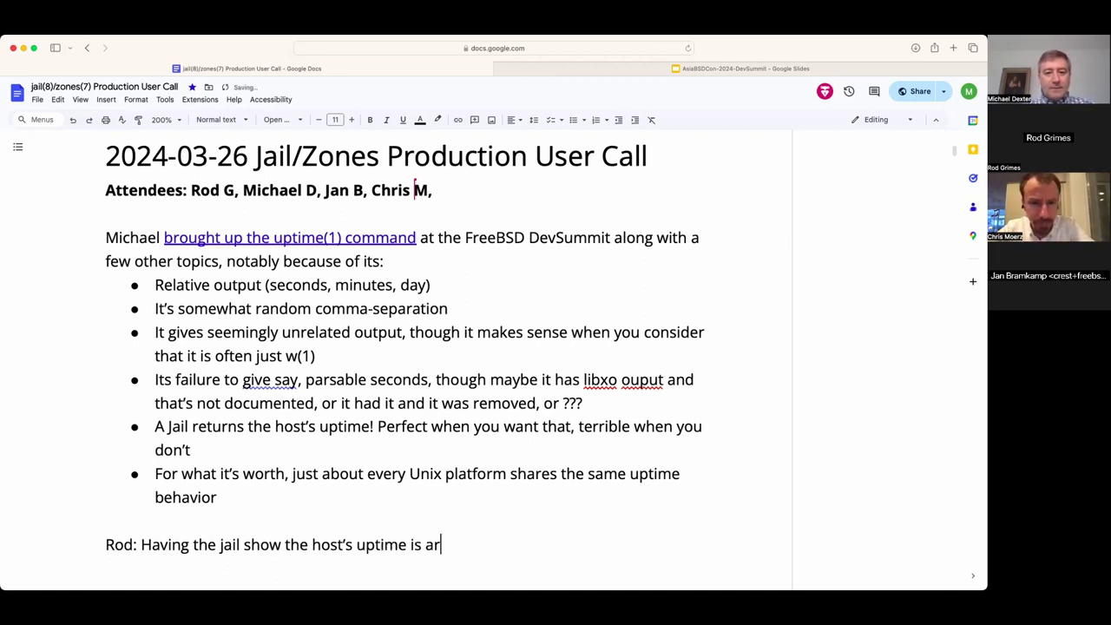
key("BackSpace")
key("BackSpace")
key("BackSpace")
type("s")
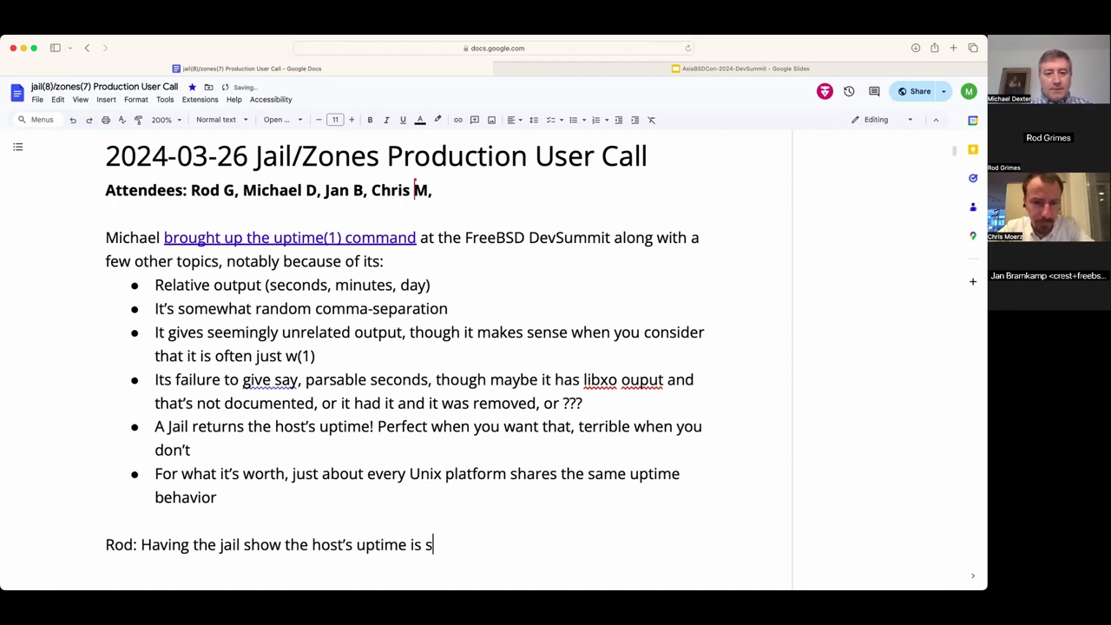
type("ecurity")
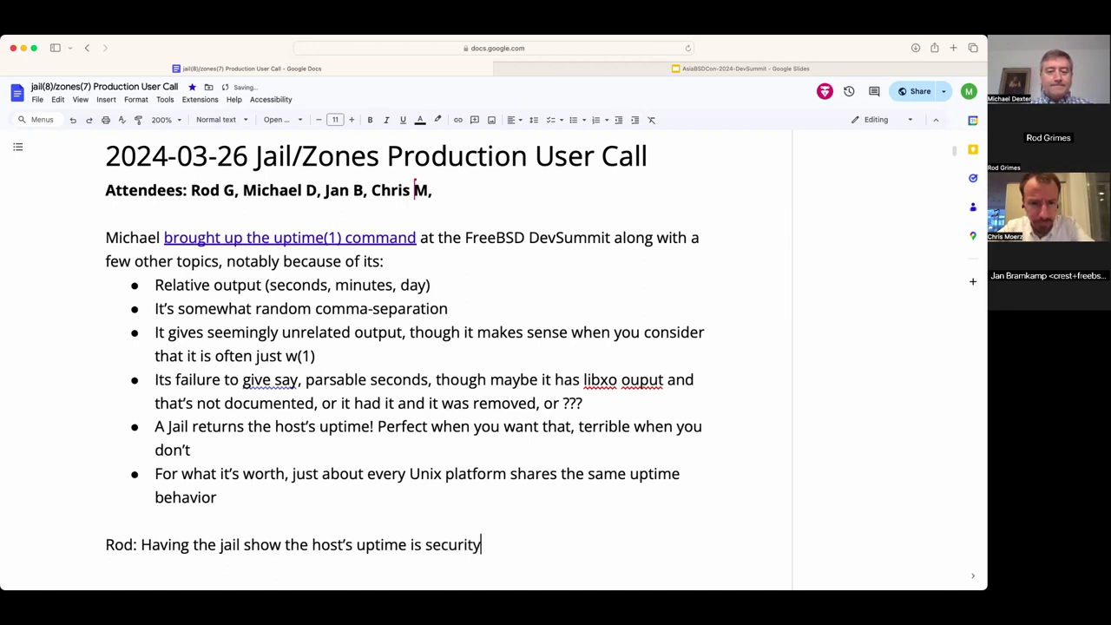
type(" le")
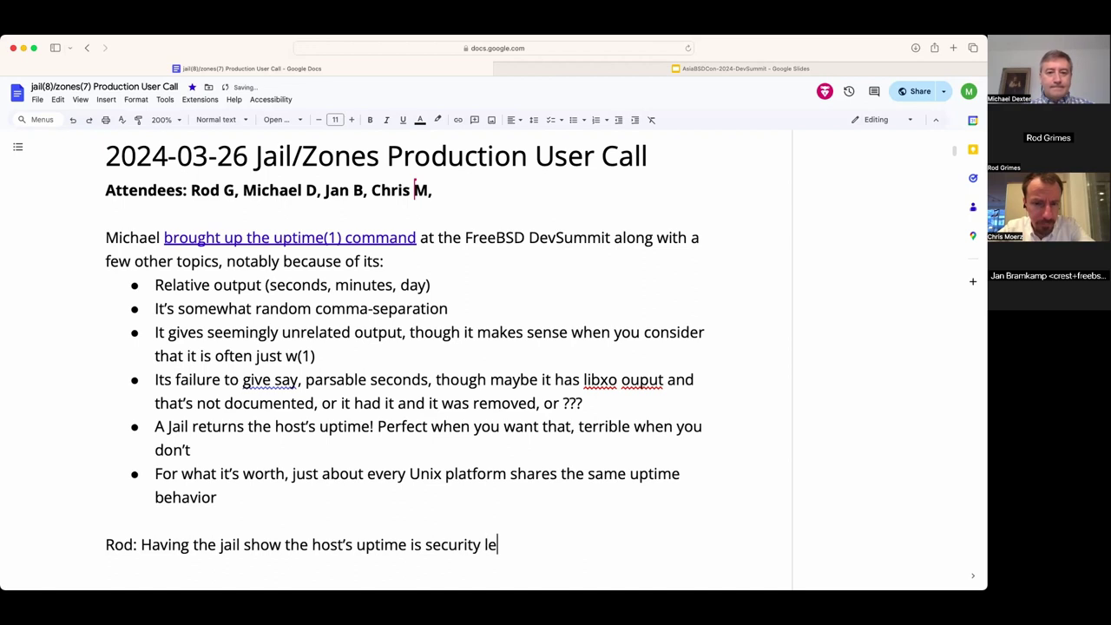
type("ak")
key("BackSpace")
type("k: The ")
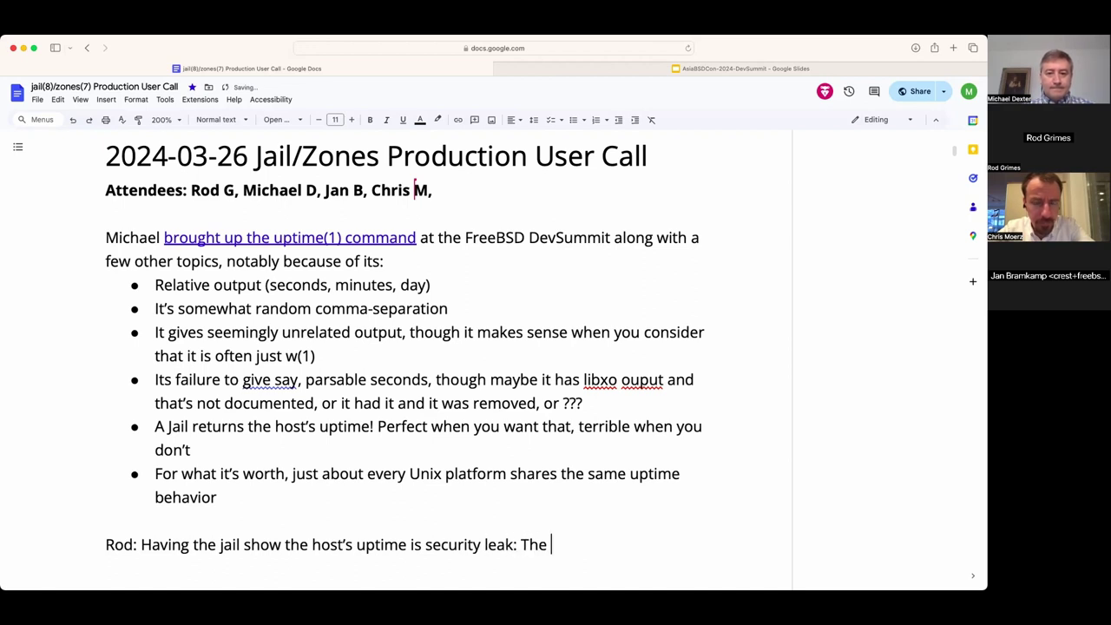
type("Jail ja")
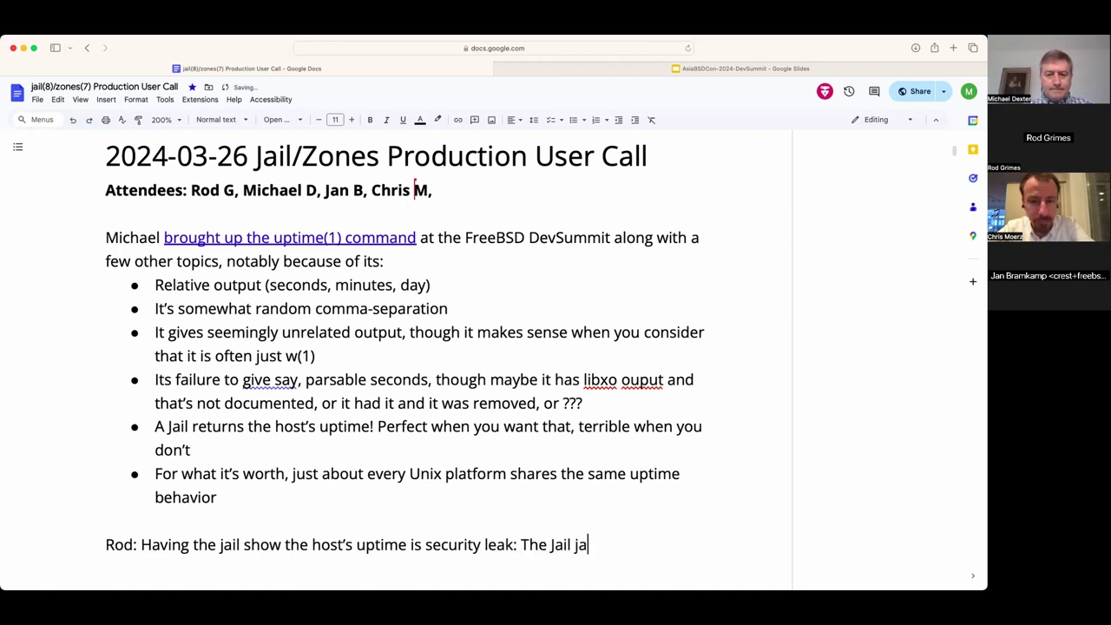
key("BackSpace")
key("BackSpace")
type("should not")
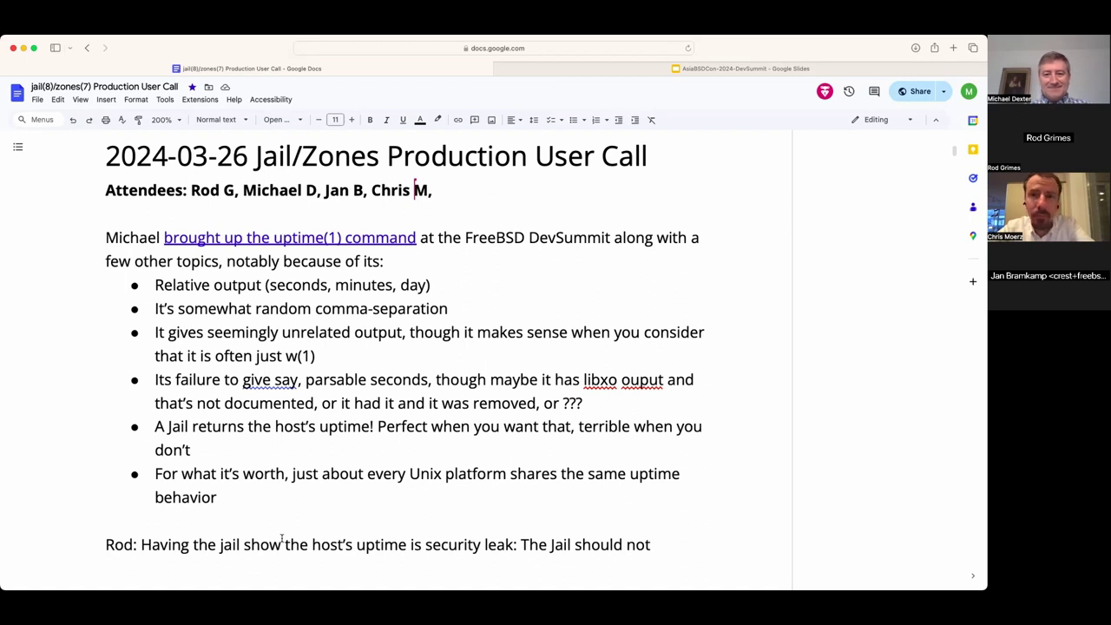
type("know about hte hos")
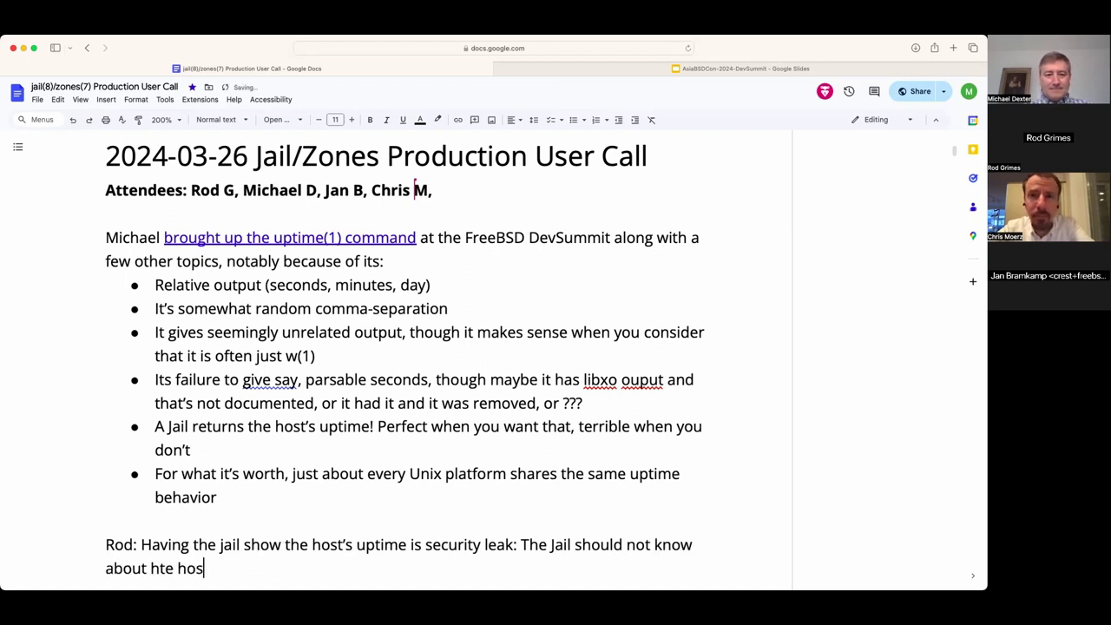
key("BackSpace")
key("BackSpace")
key("BackSpace")
key("BackSpace")
key("BackSpace")
key("BackSpace")
key("BackSpace")
type("the ho")
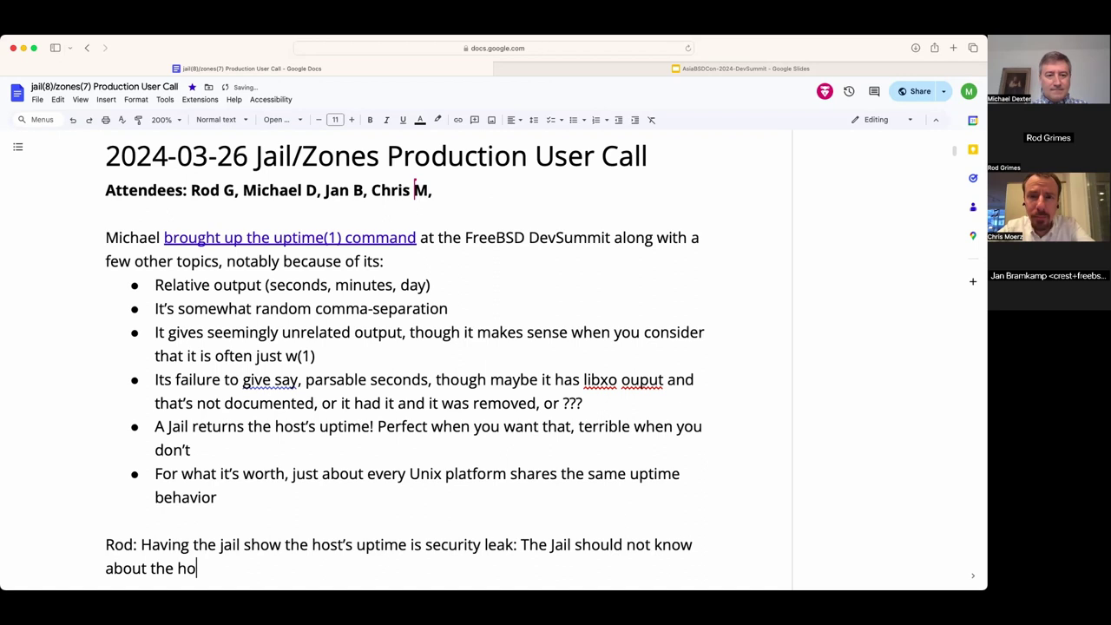
type("st, same iwth")
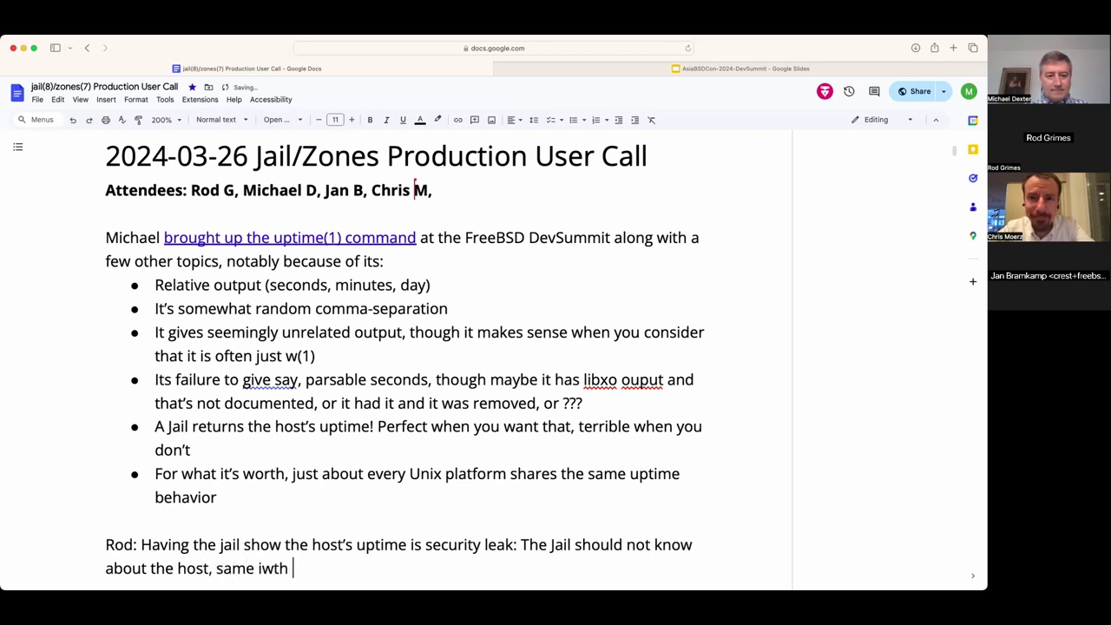
key("BackSpace")
key("BackSpace")
key("BackSpace")
key("BackSpace")
key("BackSpace")
type("with c")
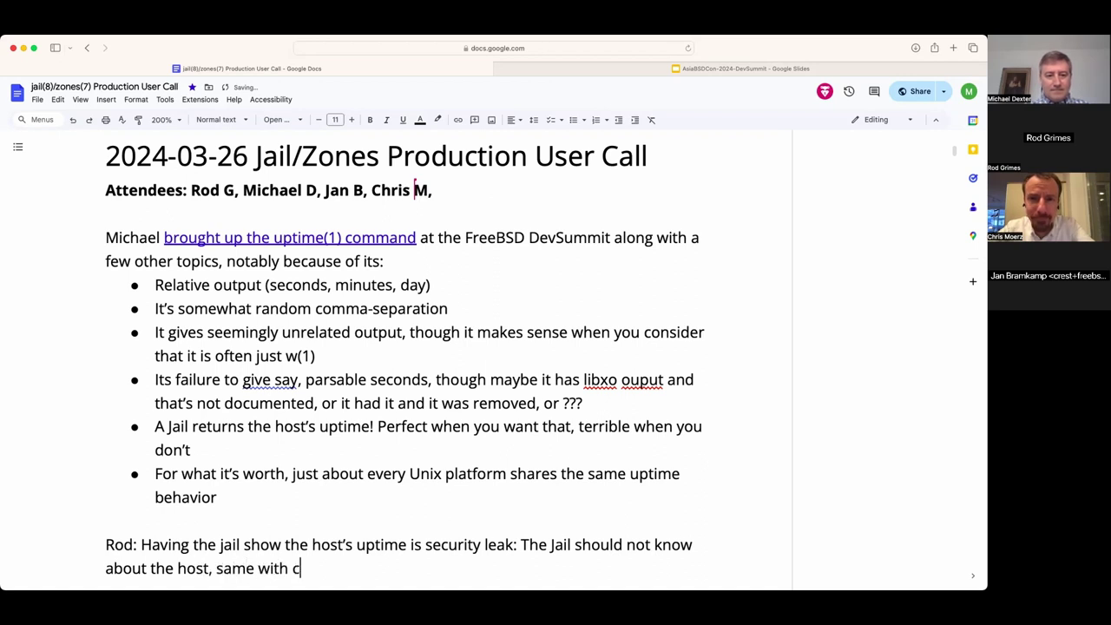
key("BackSpace")
type("some CPU info")
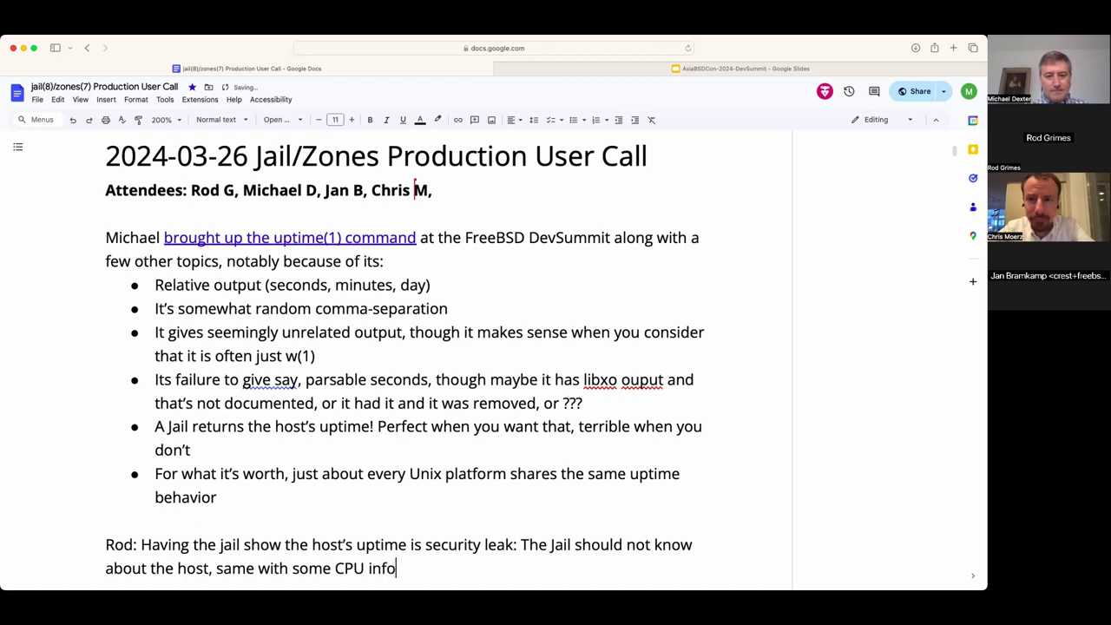
type("rmation.")
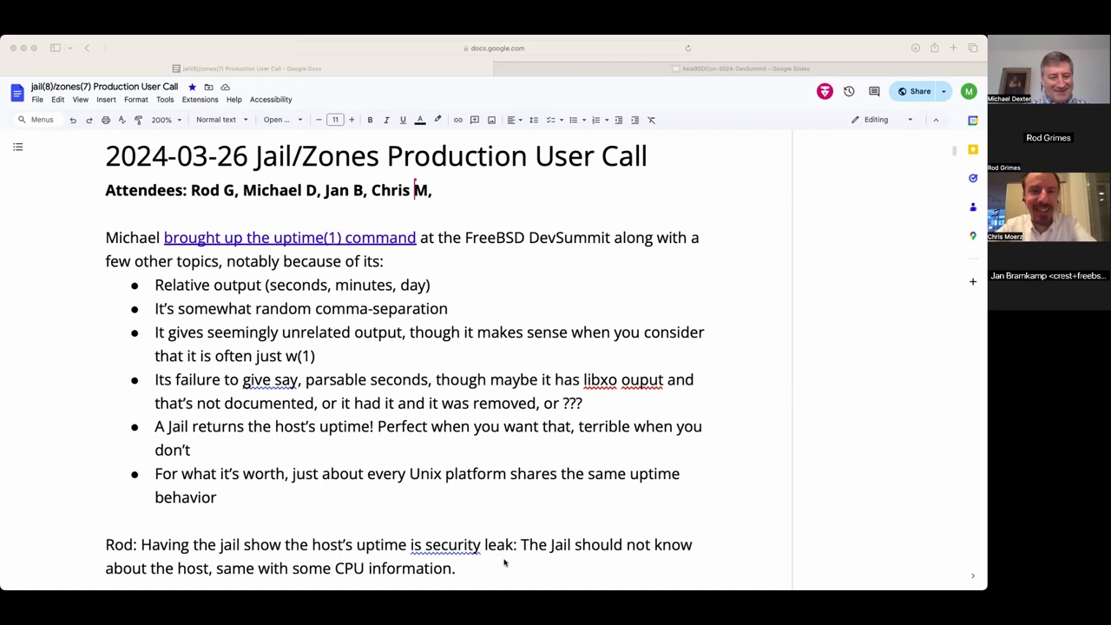
Hide the menus and add 'It looks like the manual page hasn't been touched since FreeBSD 3.0.'.
left_click(504, 563)
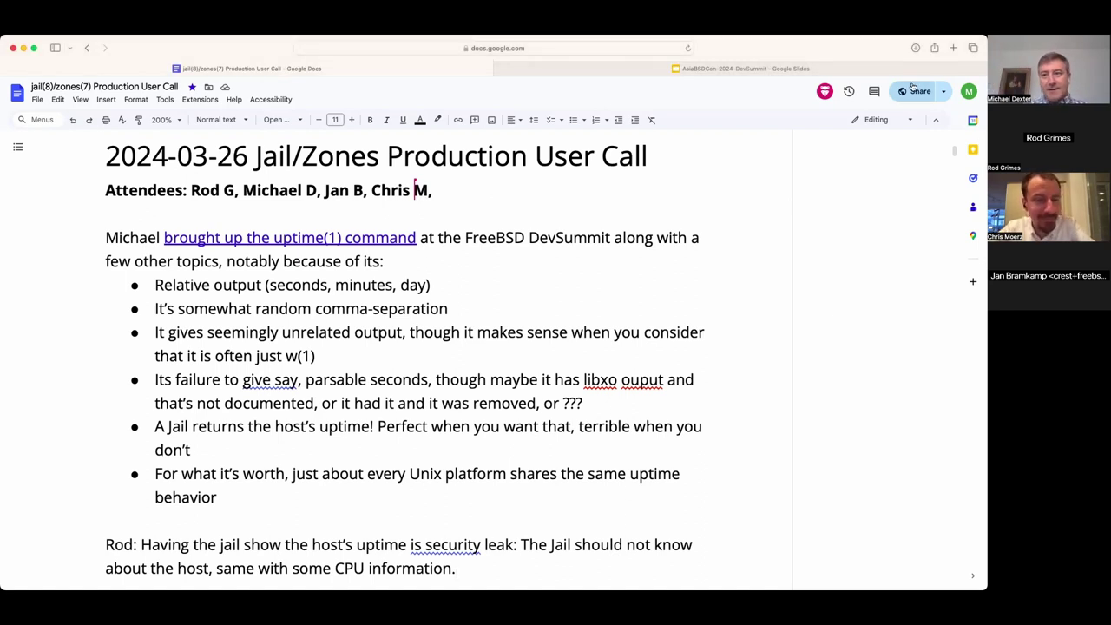
left_click(935, 121)
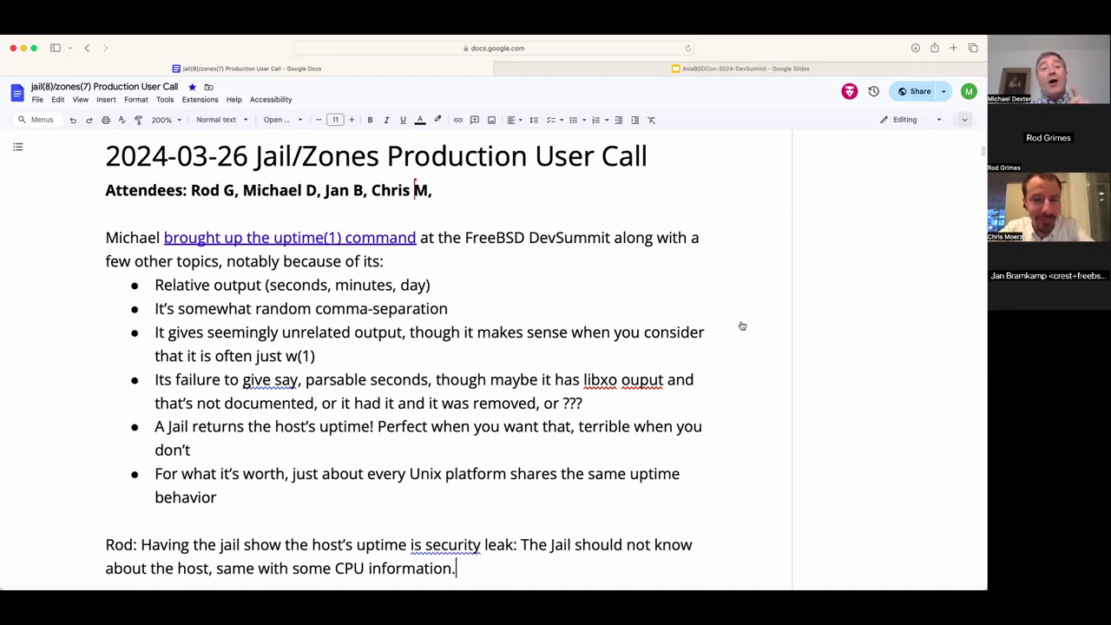
scroll(692, 268, "down", 1)
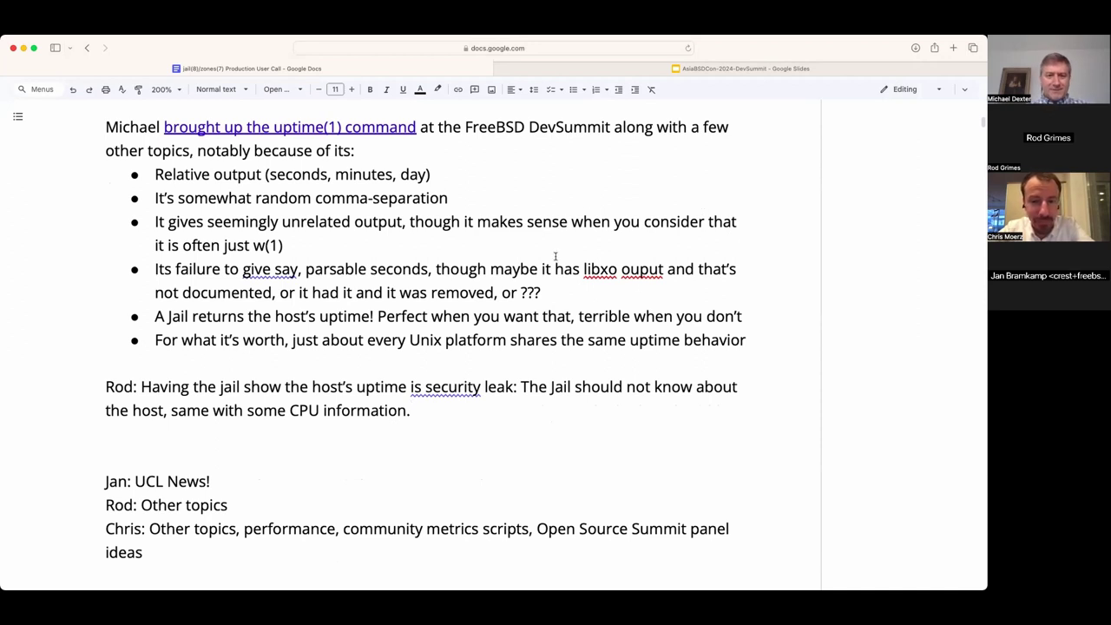
key("shift+Right")
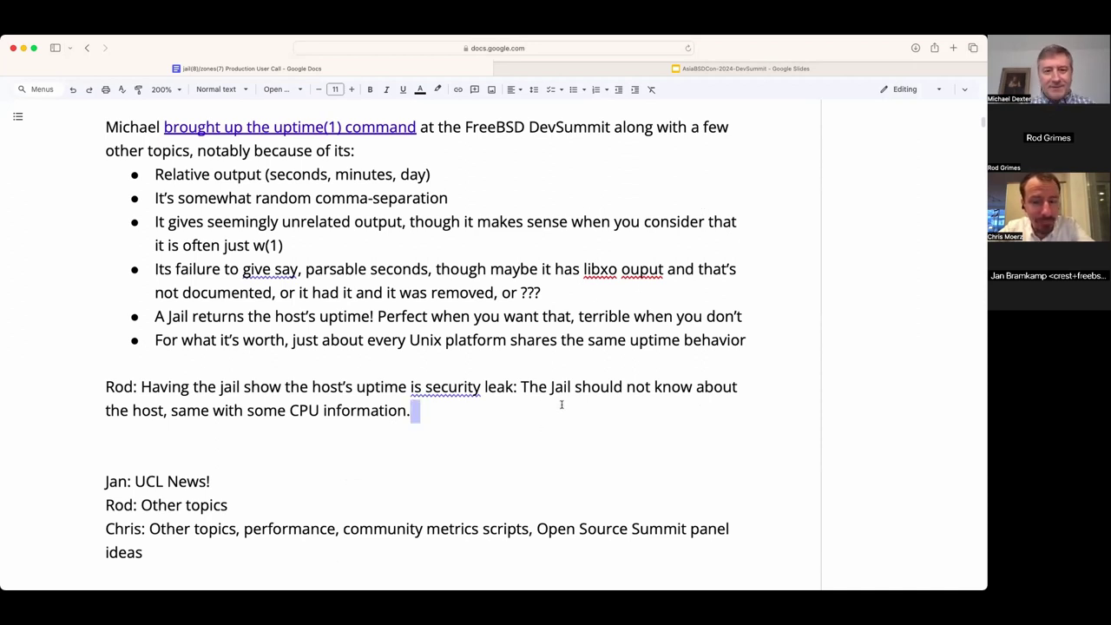
key("Right")
key("Left")
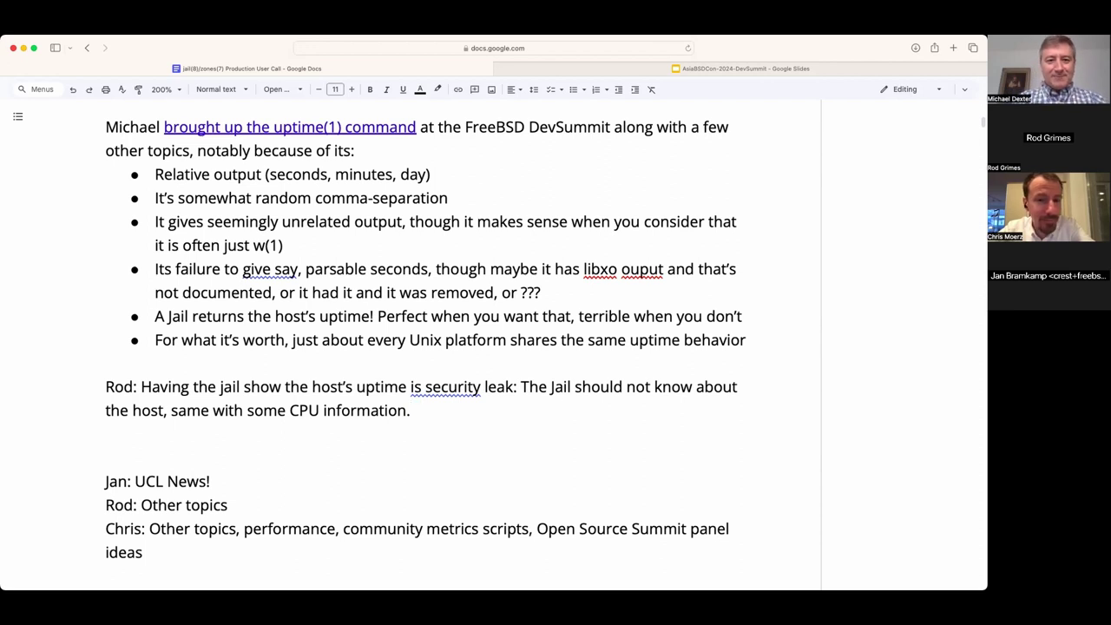
type("It looks l")
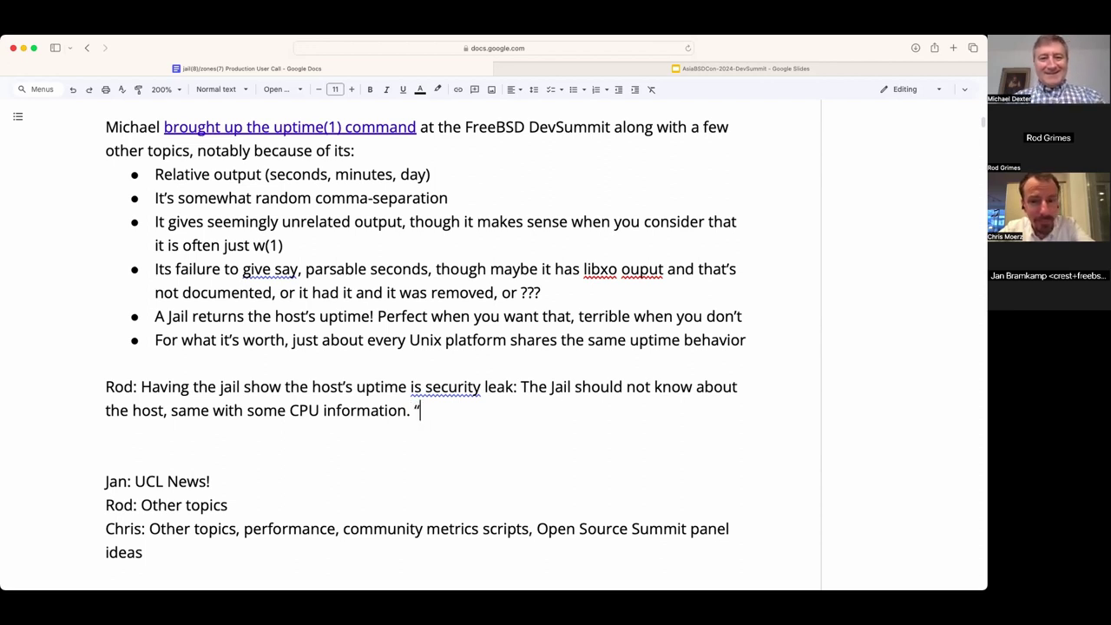
type("ike t")
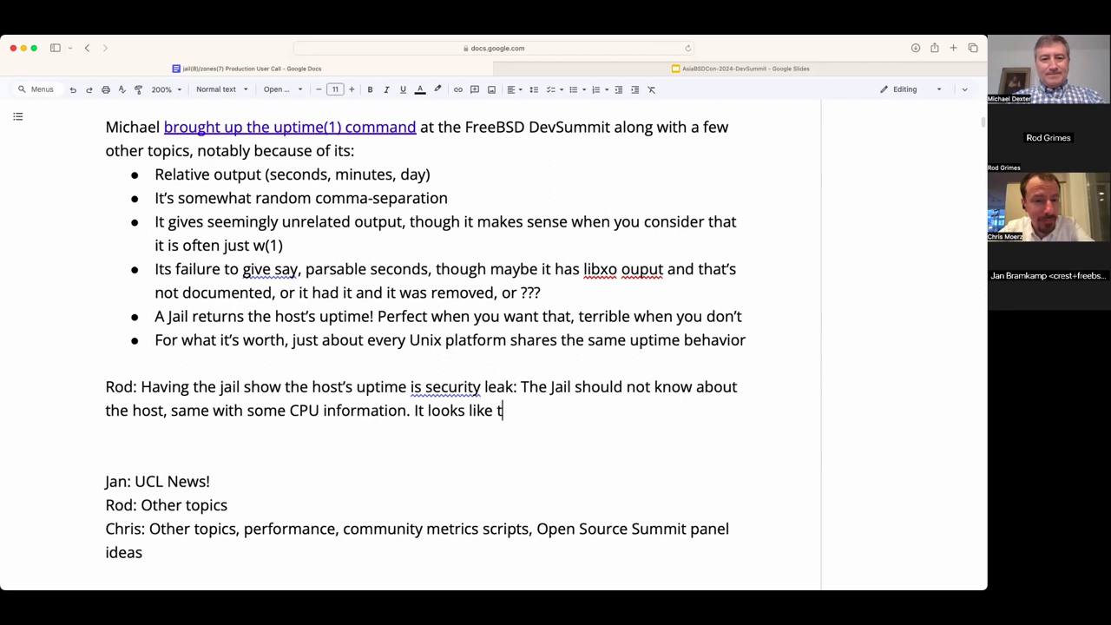
type("he manula page")
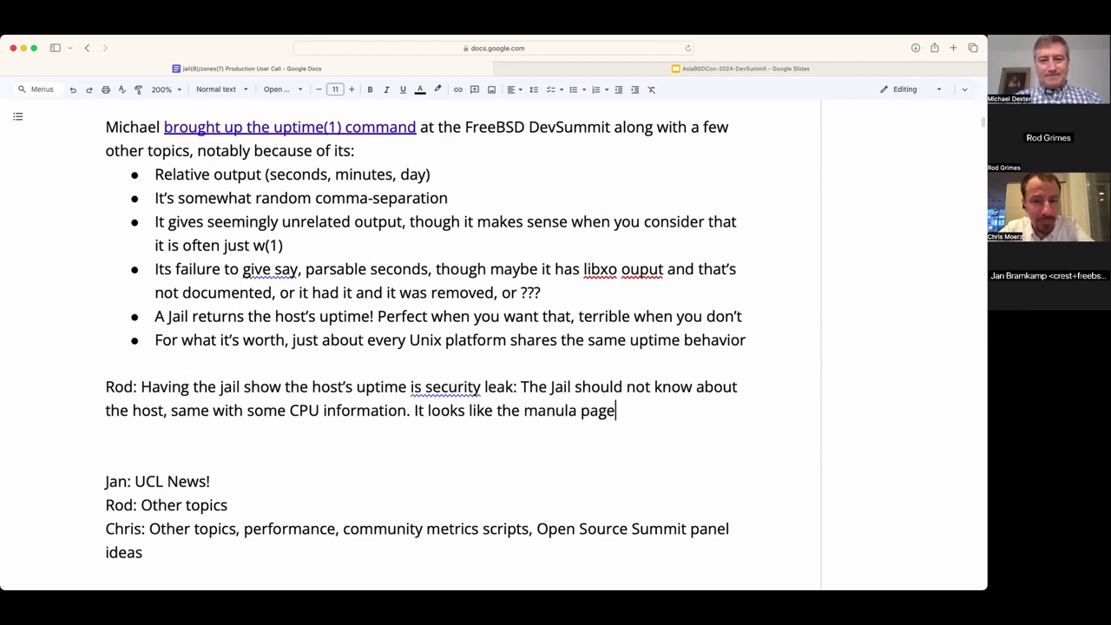
key("BackSpace")
key("BackSpace")
key("BackSpace")
key("BackSpace")
key("BackSpace")
key("BackSpace")
key("BackSpace")
key("BackSpace")
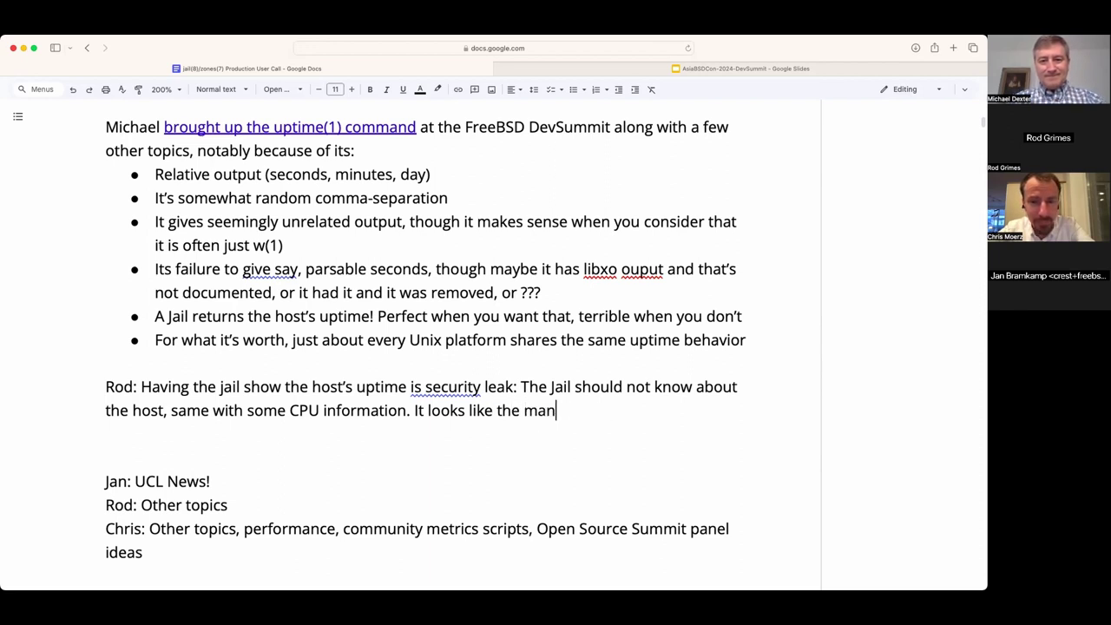
type("ual page")
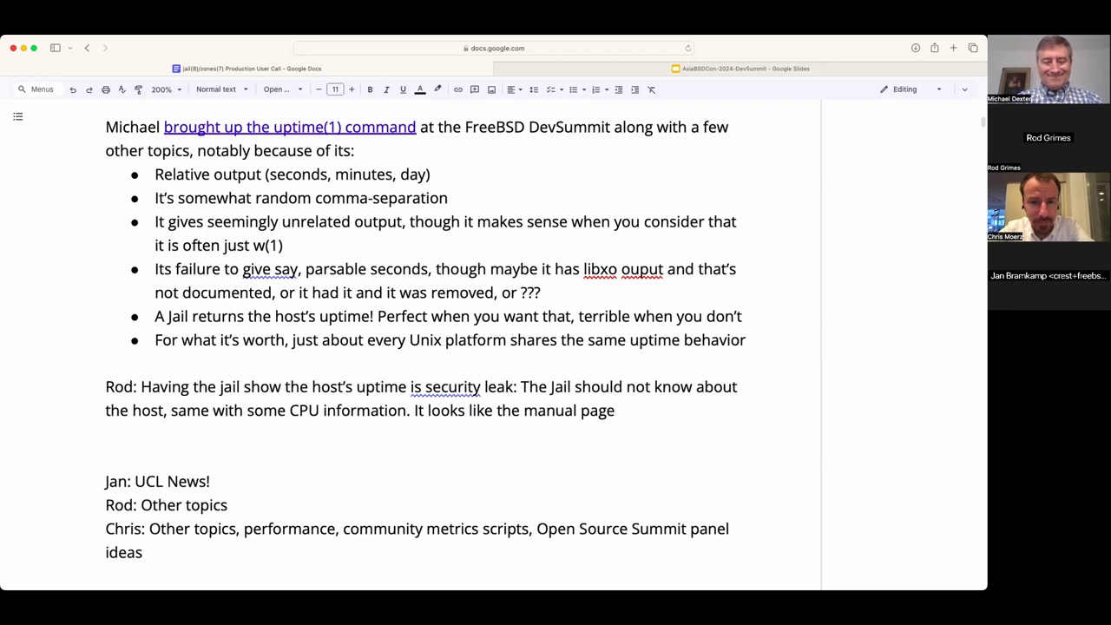
type(" hasn't bee")
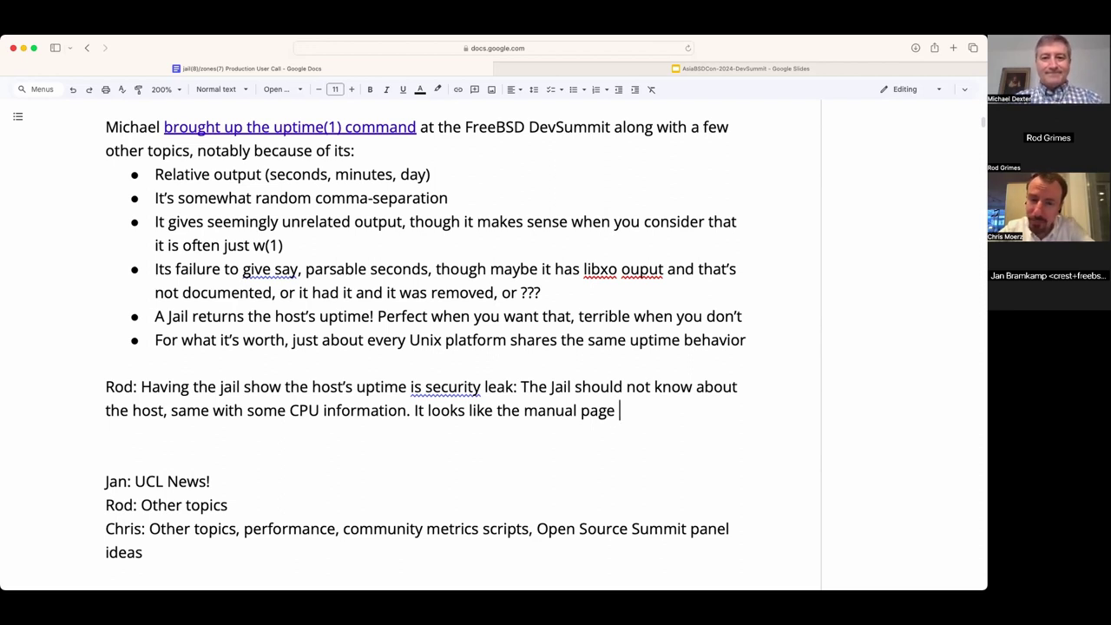
type("n touch")
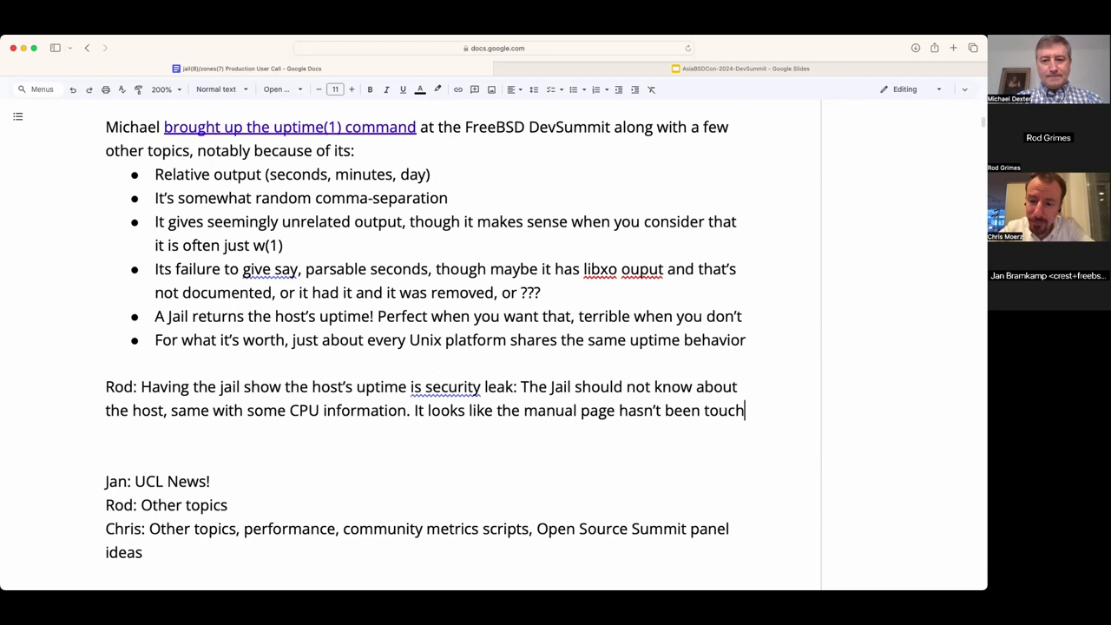
type("ed since ")
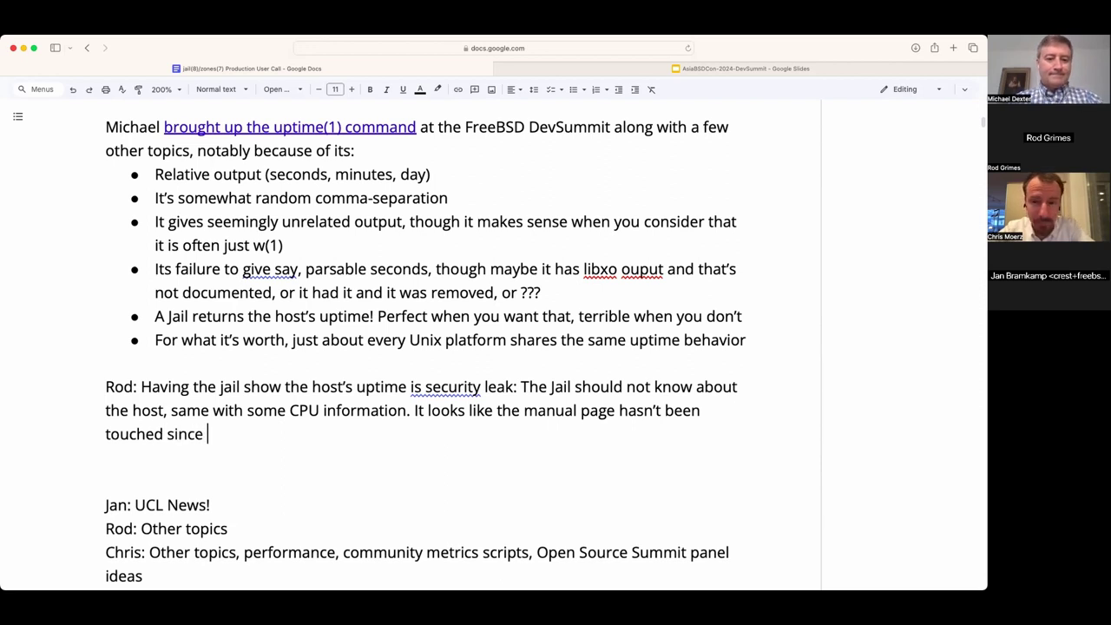
type("FreeBSD 3.0")
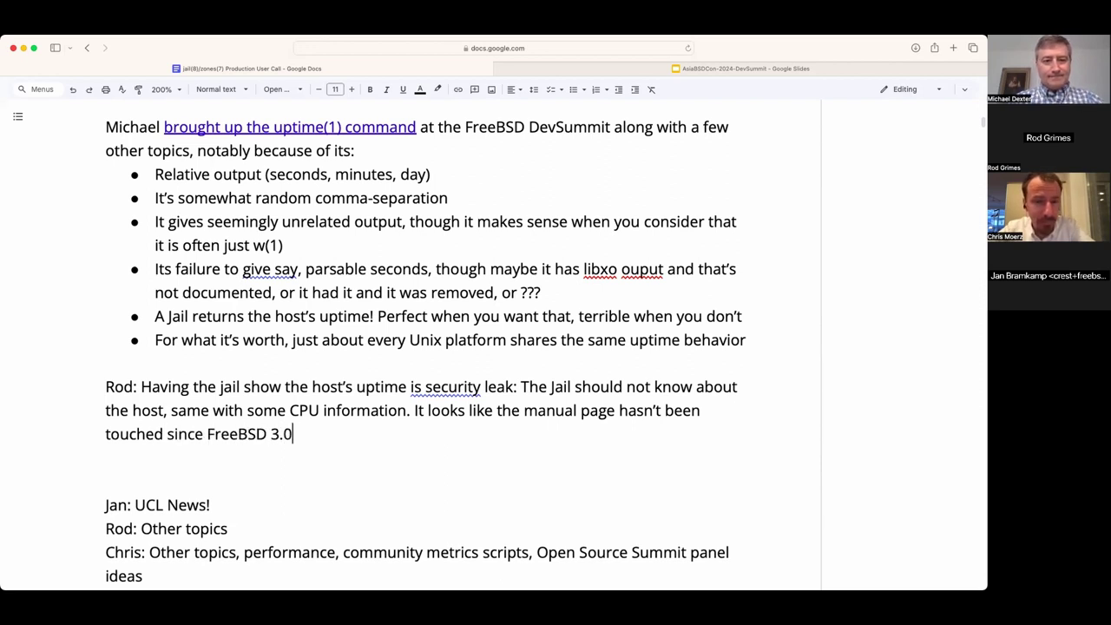
type(".\"")
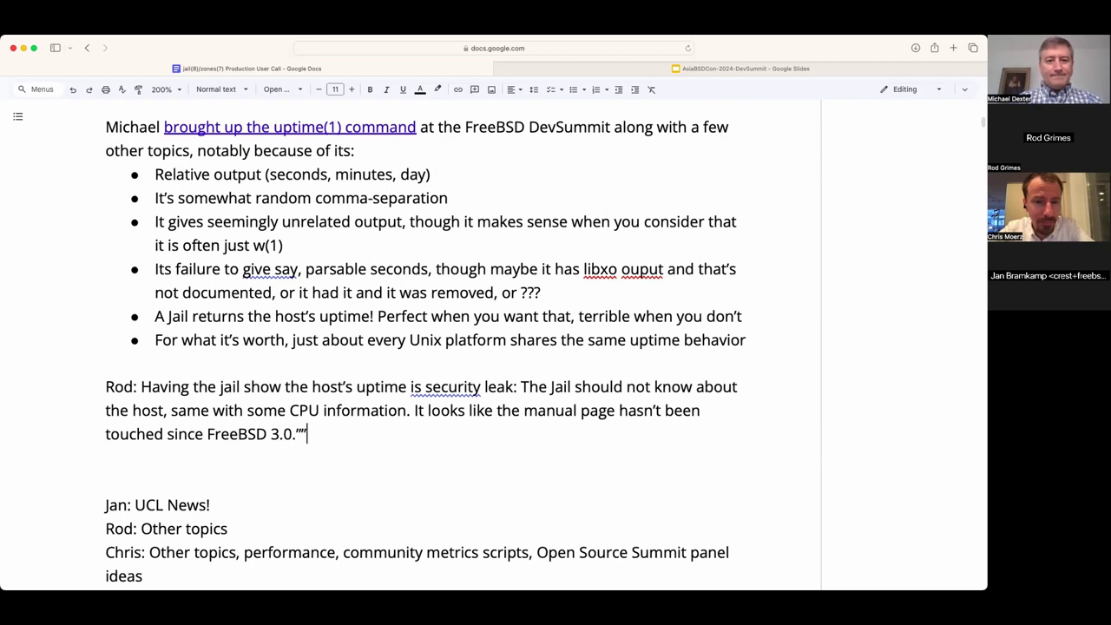
Add an opening quote, label the CPU remark with a second speaker, and remove the duplicate closing quote.
left_click(414, 410)
type("\"")
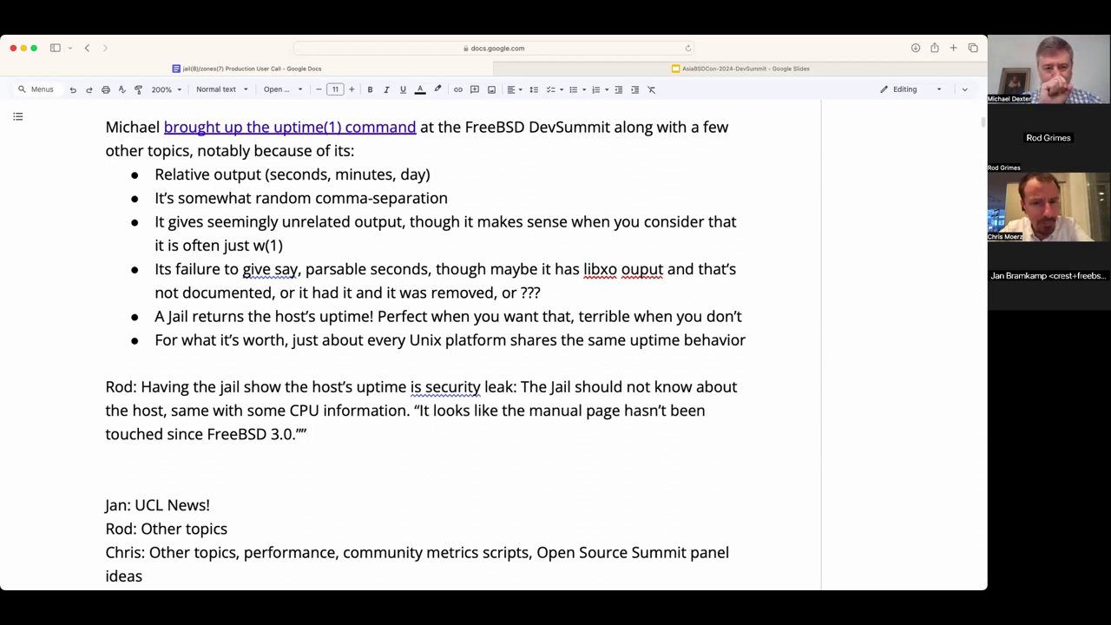
left_click(172, 409)
type("Jan:")
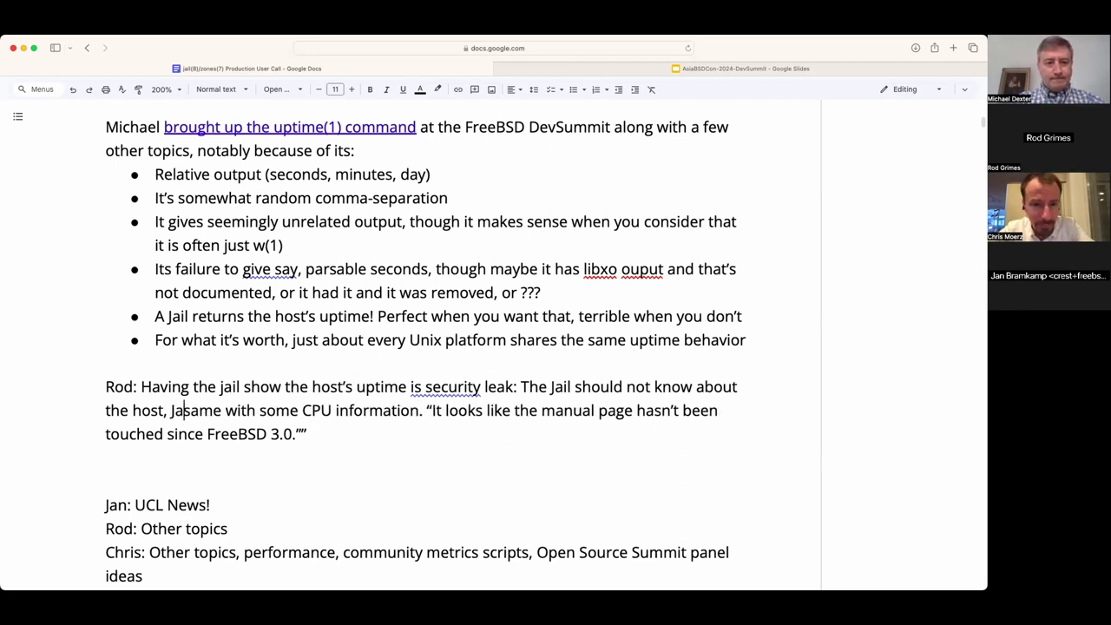
key("Down")
key("Down")
key("Left")
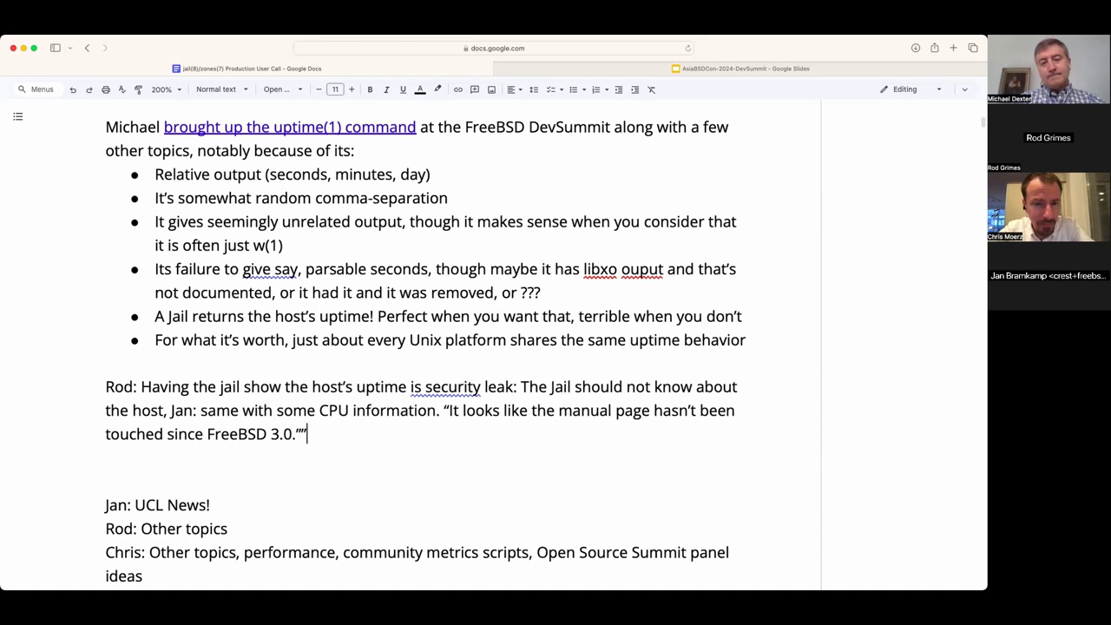
key("BackSpace")
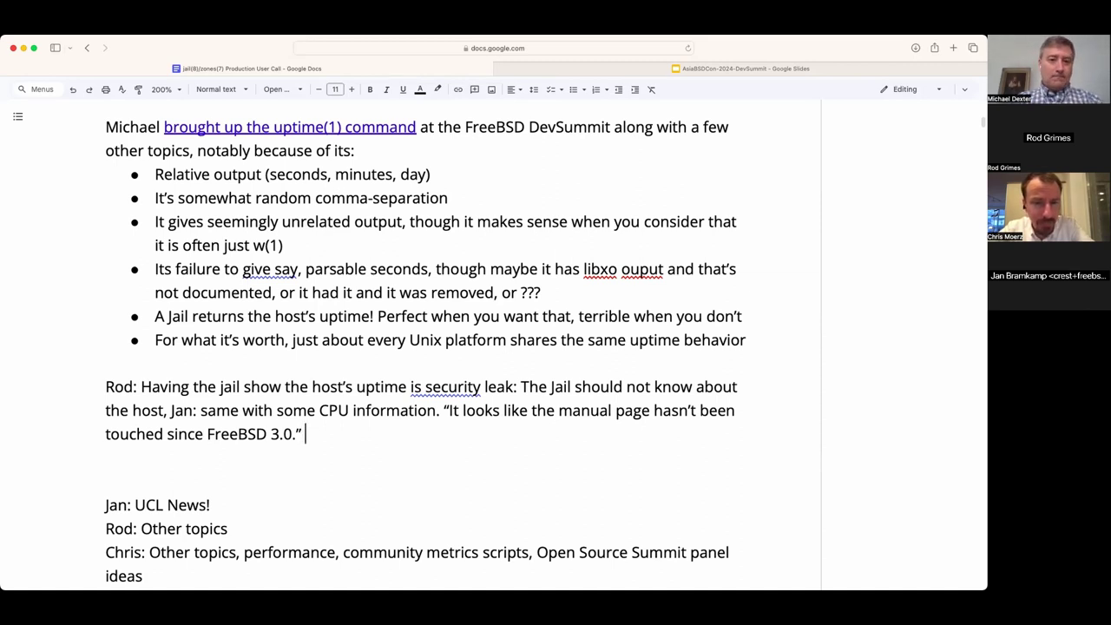
Add that speaker's question: 'Could tooling sniff for changes to code to remind you to consider the manual page?'.
type("Jan: Co")
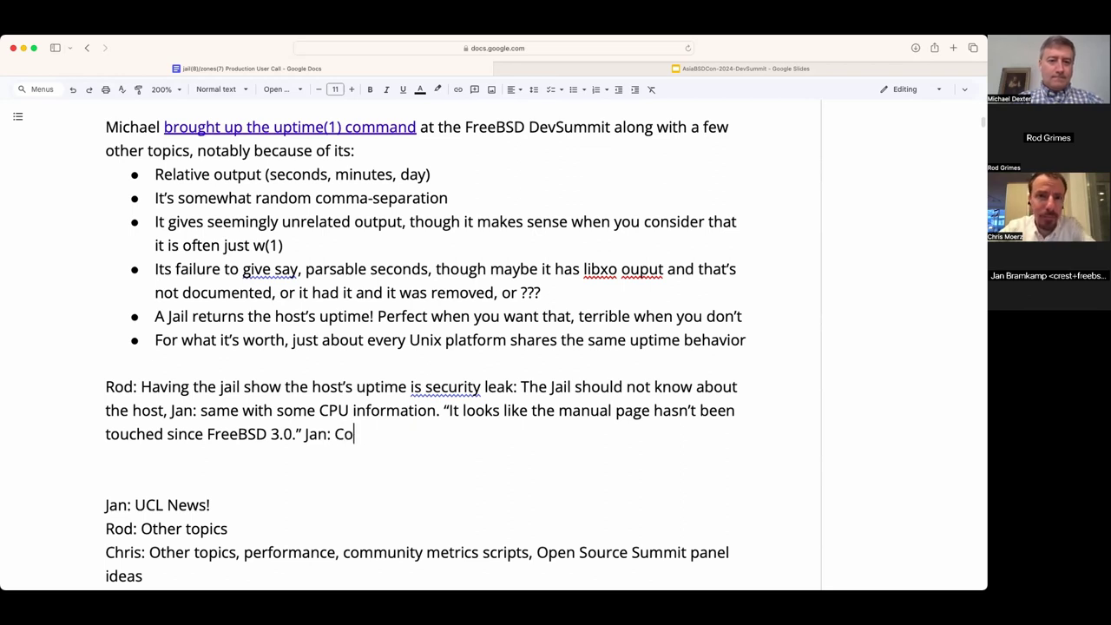
type("uld toolkin")
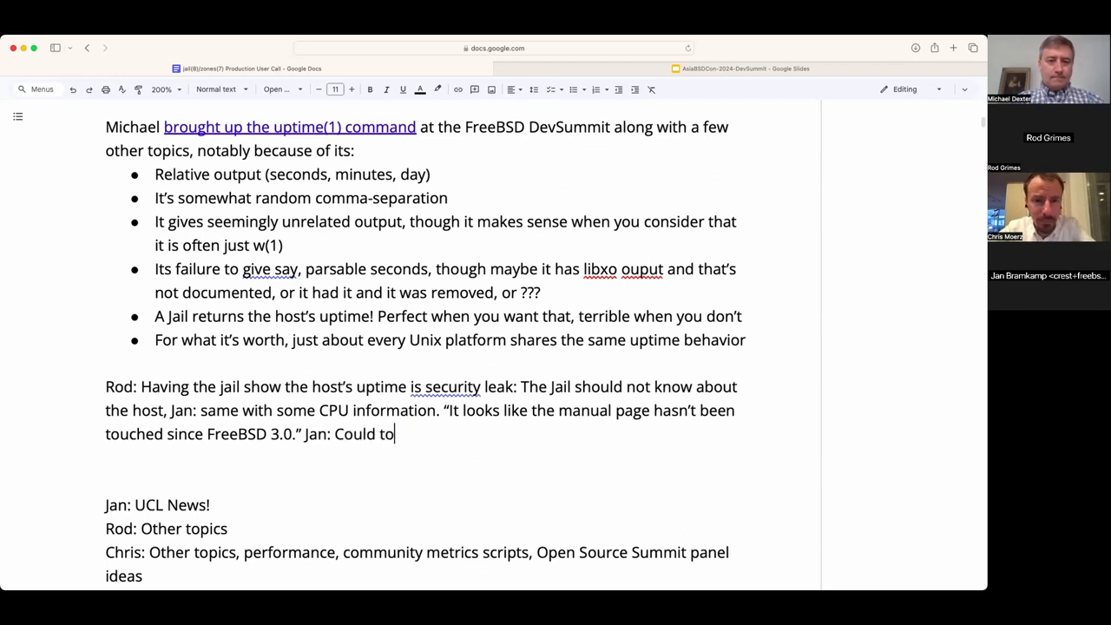
key("BackSpace")
key("BackSpace")
key("BackSpace")
type("nig")
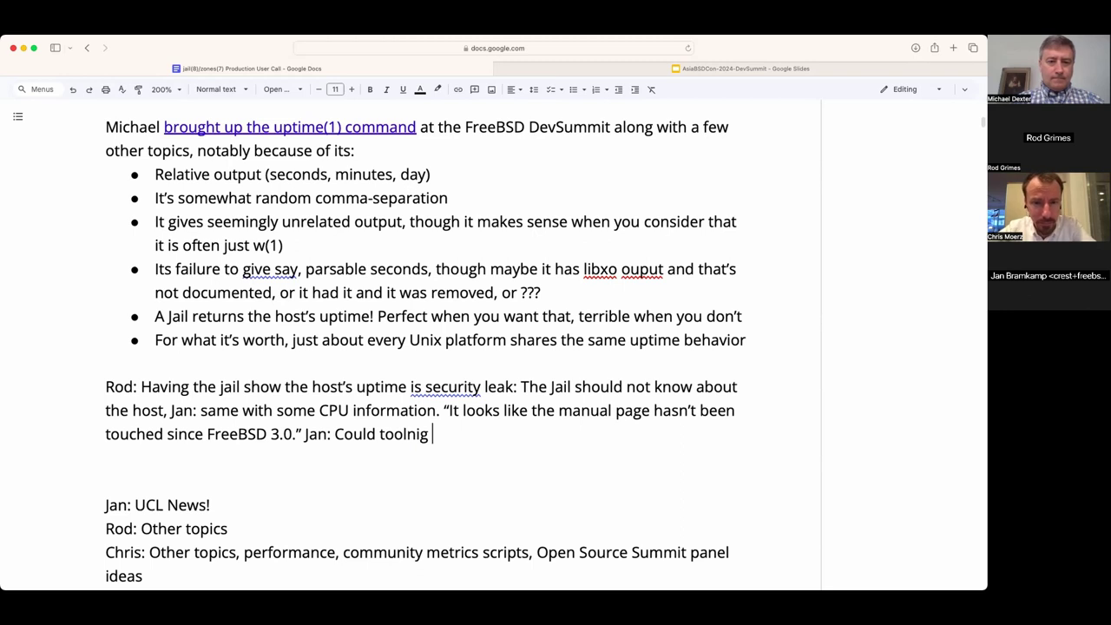
key("BackSpace")
key("BackSpace")
key("BackSpace")
key("BackSpace")
type("ing ")
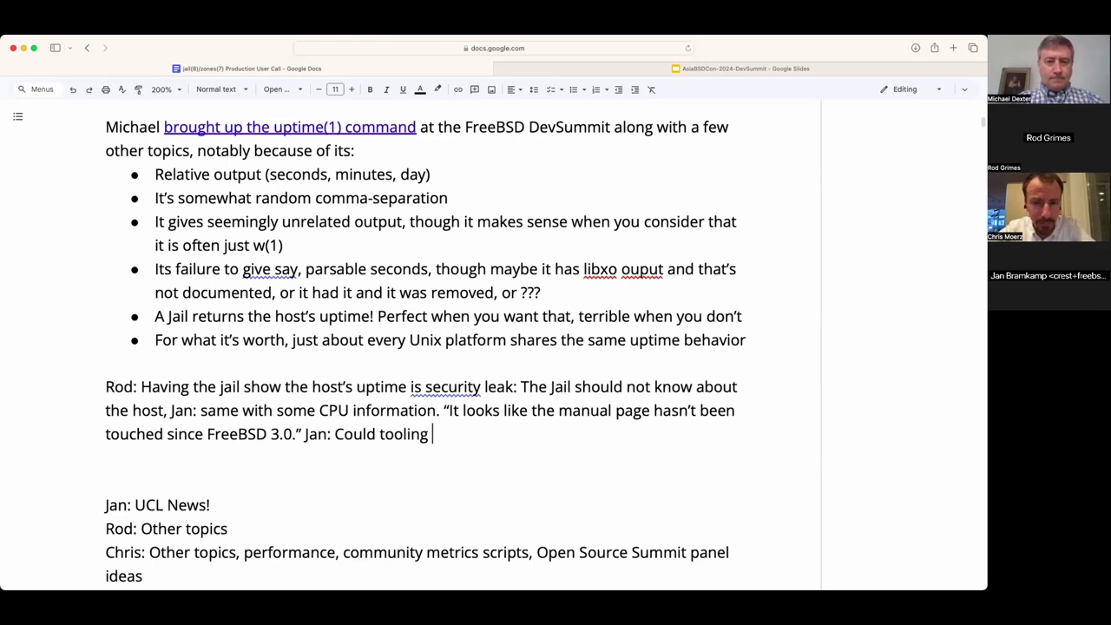
type("sniff for chnages")
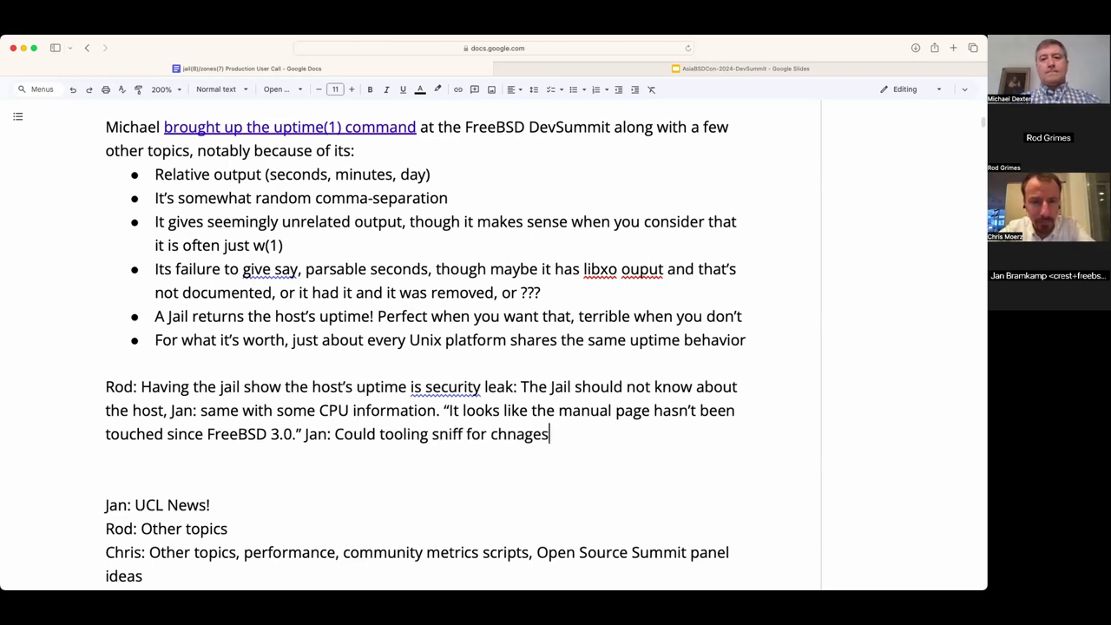
key("BackSpace")
key("BackSpace")
key("BackSpace")
key("BackSpace")
key("BackSpace")
type("anges to ")
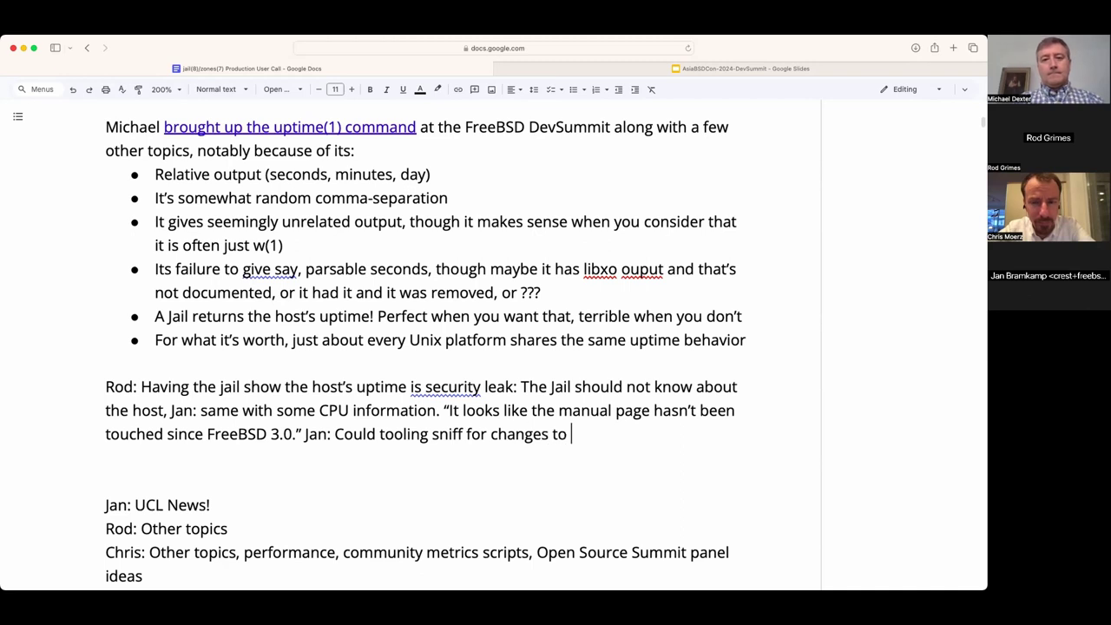
type("code to remind yo")
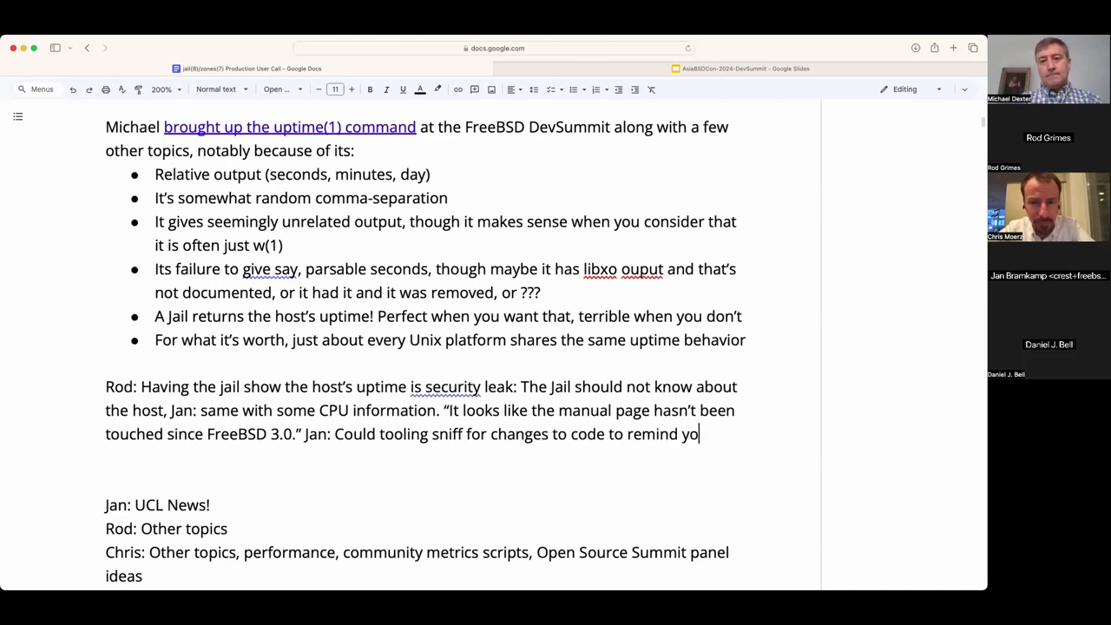
type("u about")
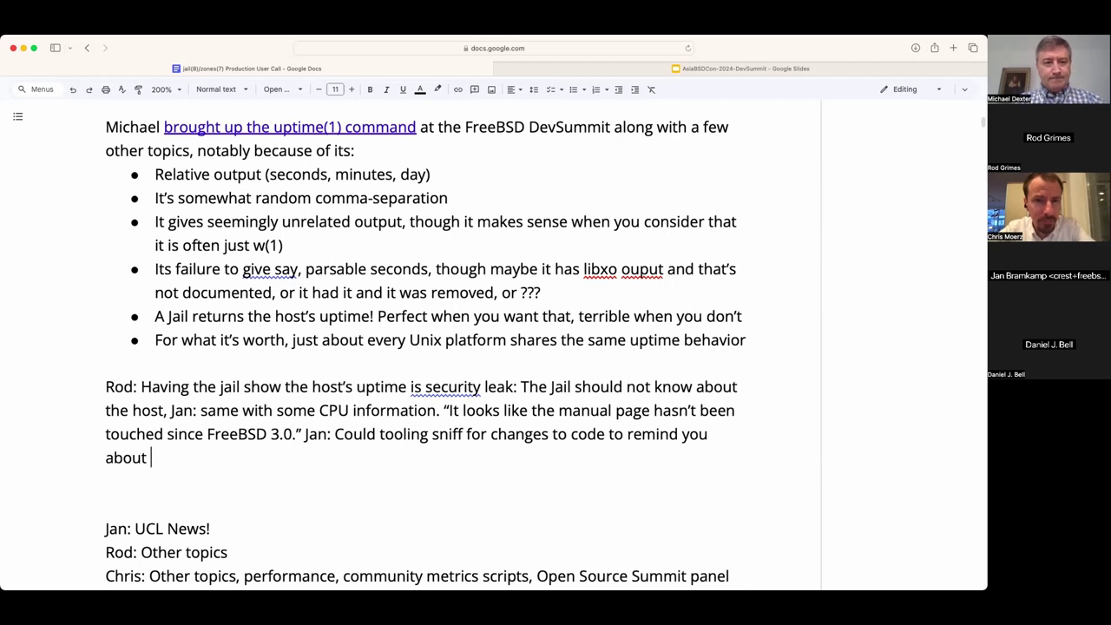
key("BackSpace")
key("BackSpace")
key("BackSpace")
key("BackSpace")
key("BackSpace")
key("BackSpace")
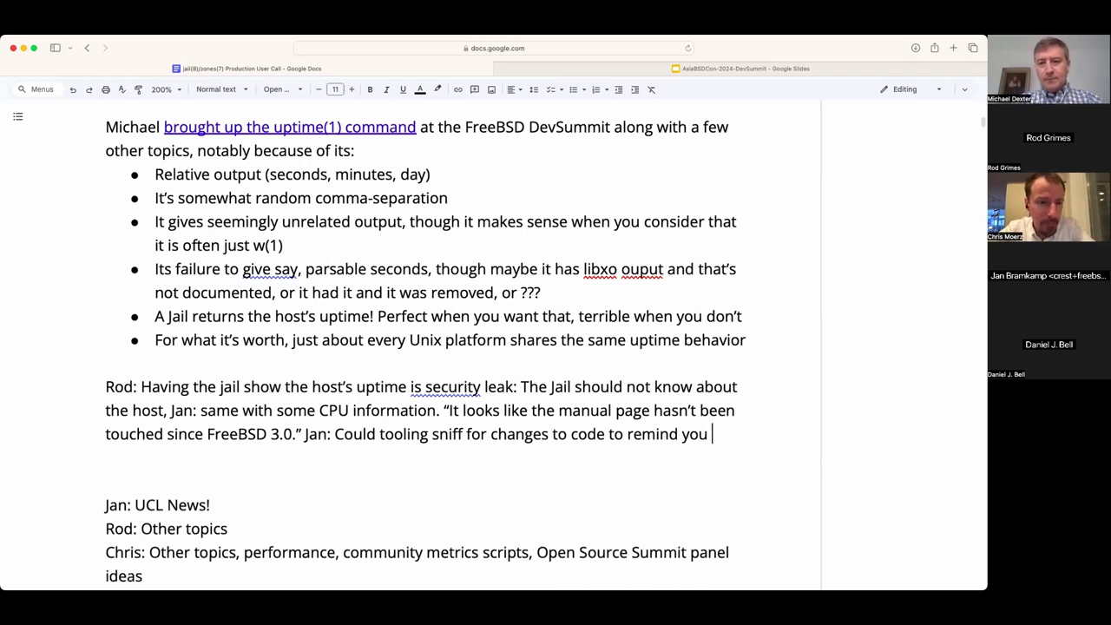
type("to ")
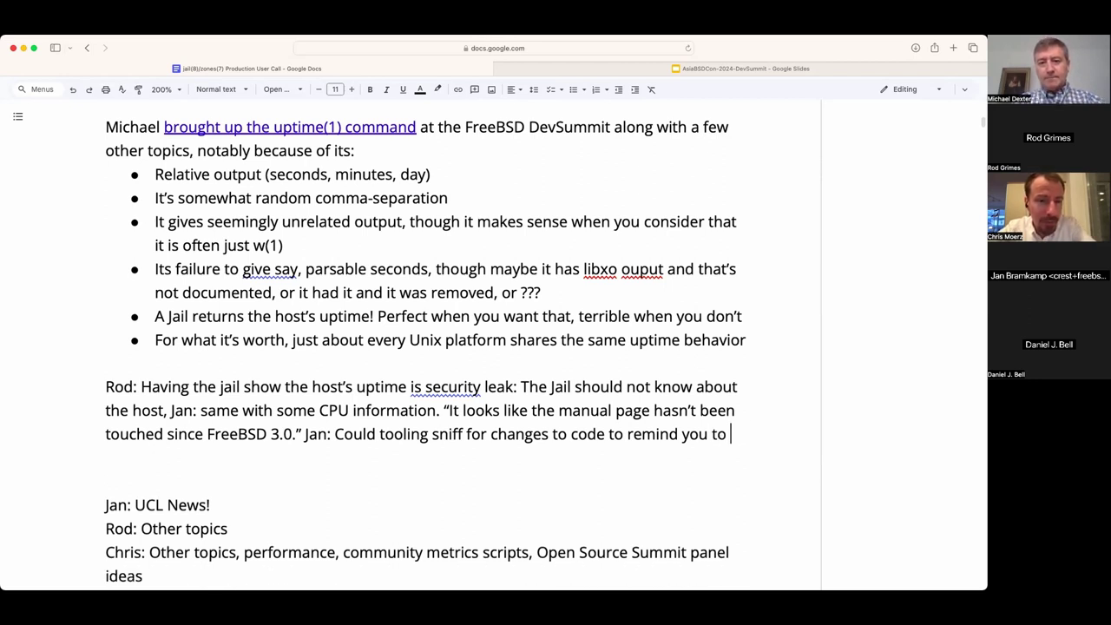
type("consider th")
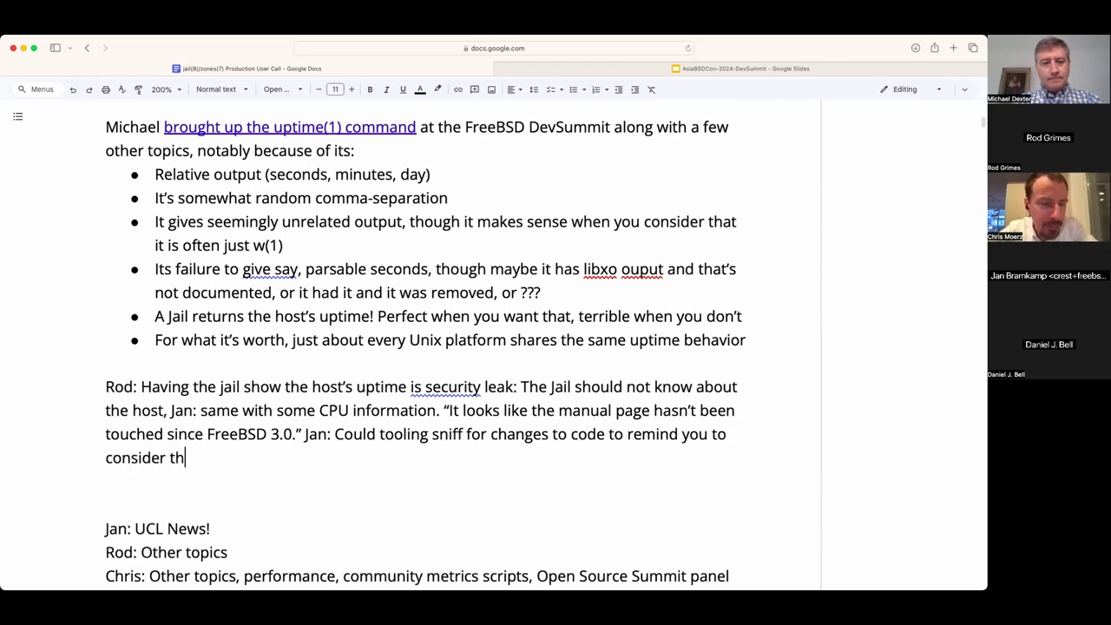
type("e manula")
key("BackSpace")
key("BackSpace")
key("BackSpace")
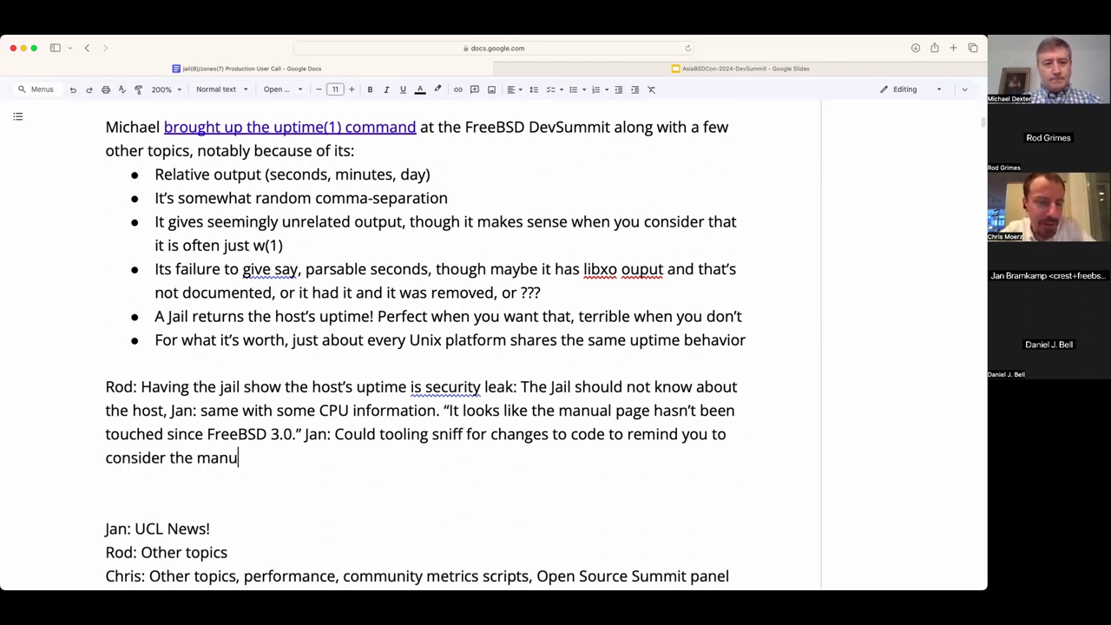
type("la")
type(" page?")
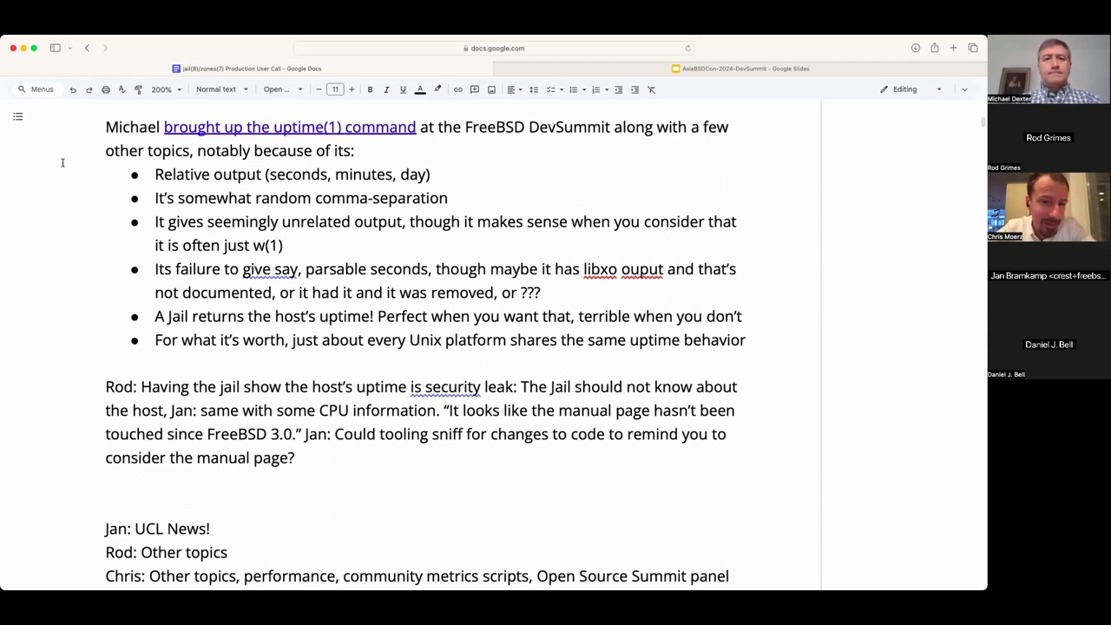
scroll(344, 208, "up", 3)
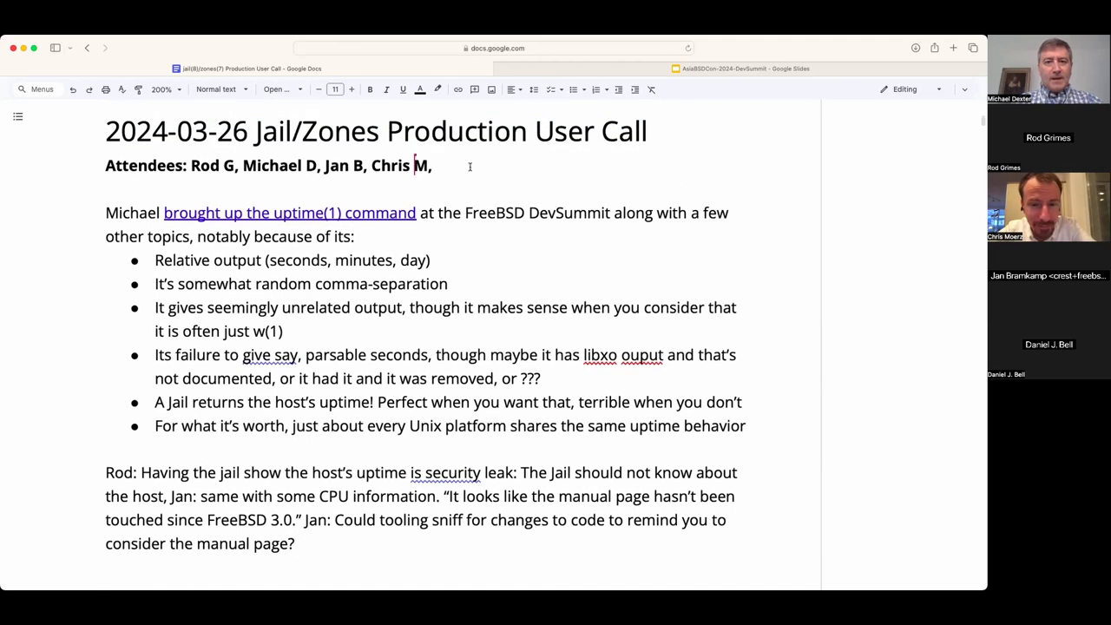
Append two more attendees' names to the Attendees line, then return to the slide deck.
left_click(471, 165)
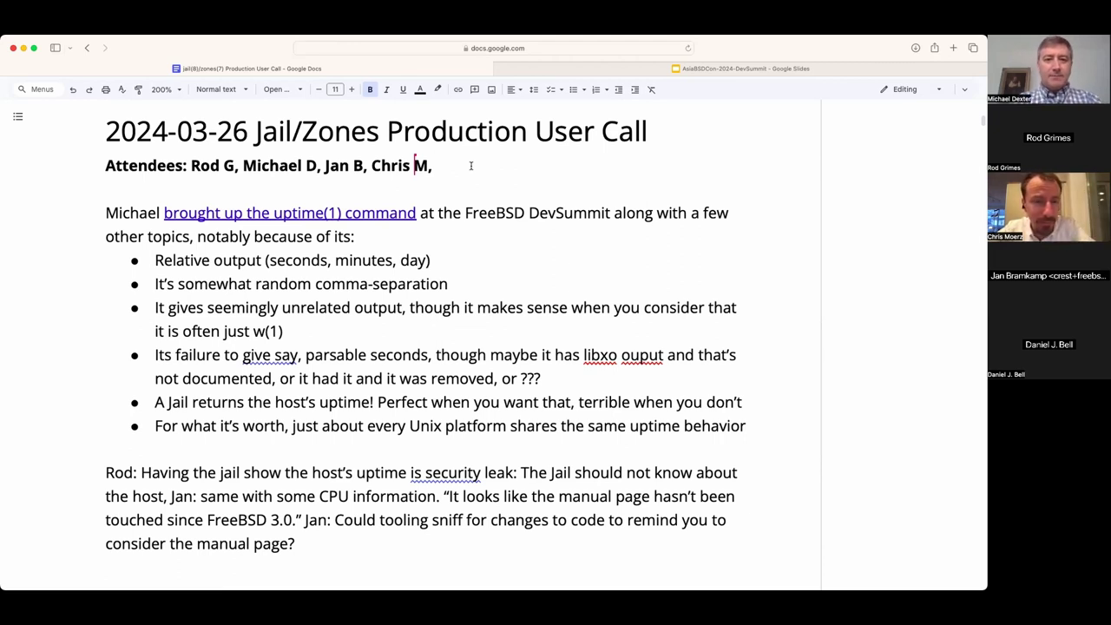
type("Dani")
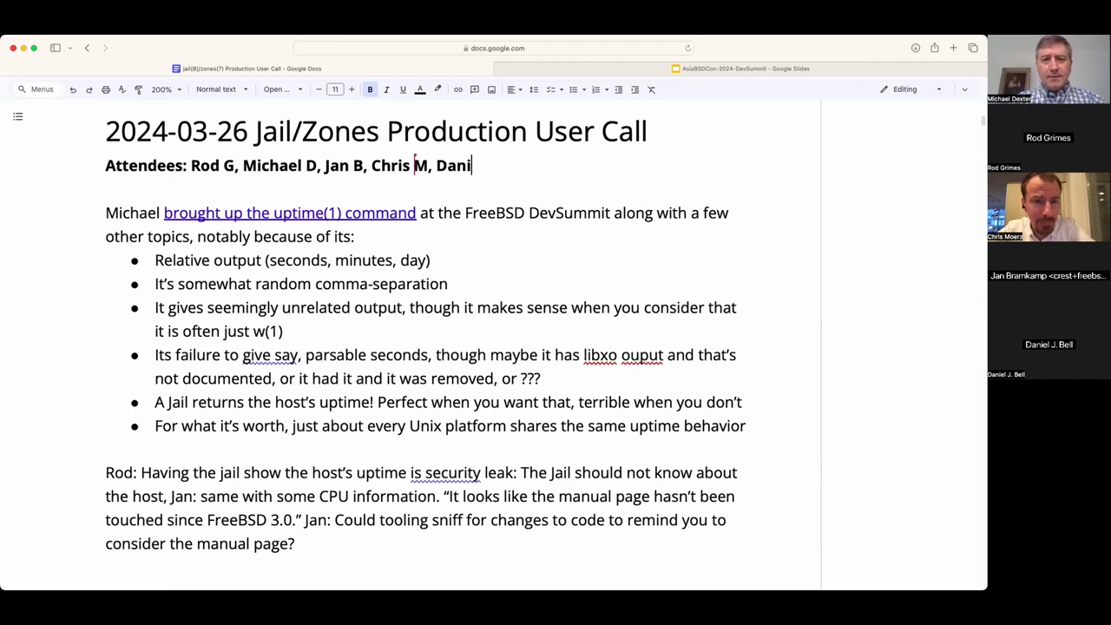
type("el B,")
scroll(471, 165, "down", 3)
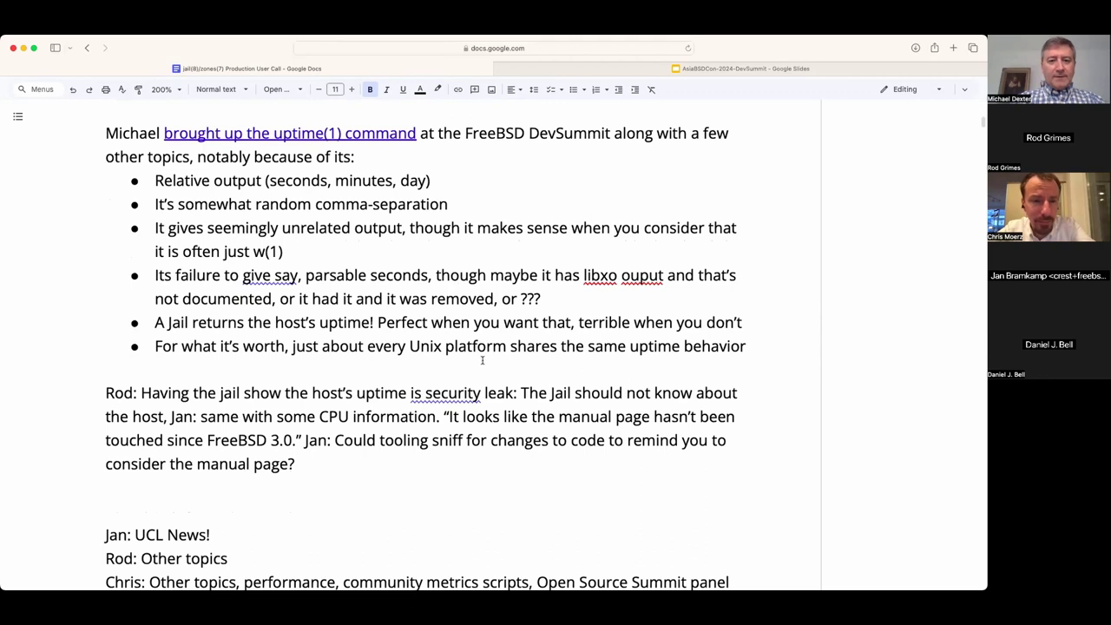
left_click(455, 452)
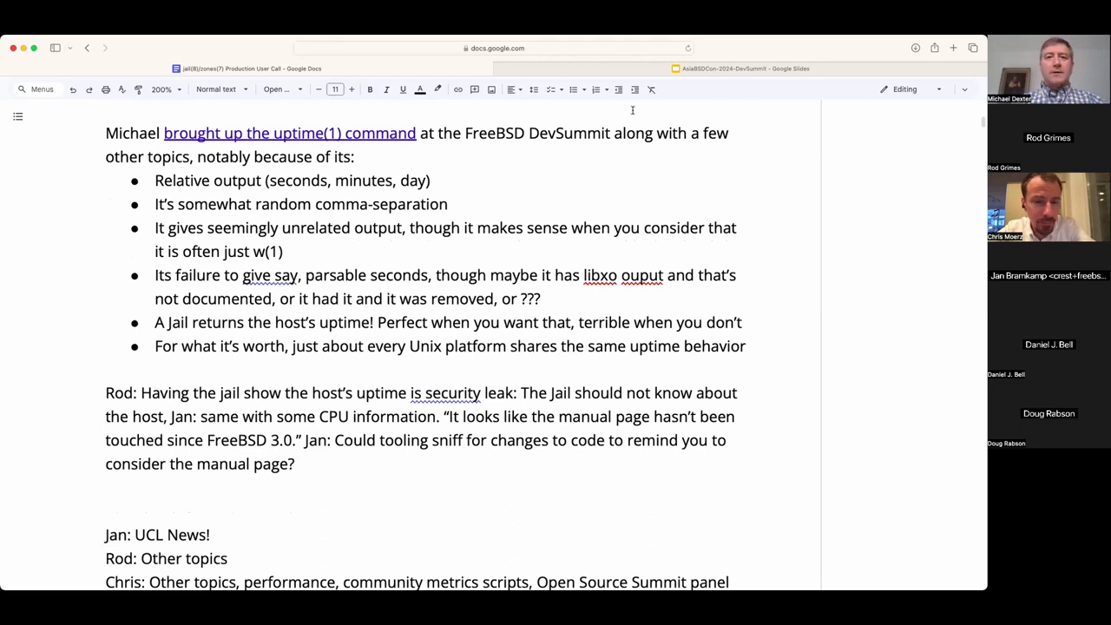
scroll(437, 200, "up", 2)
scroll(437, 199, "up", 4)
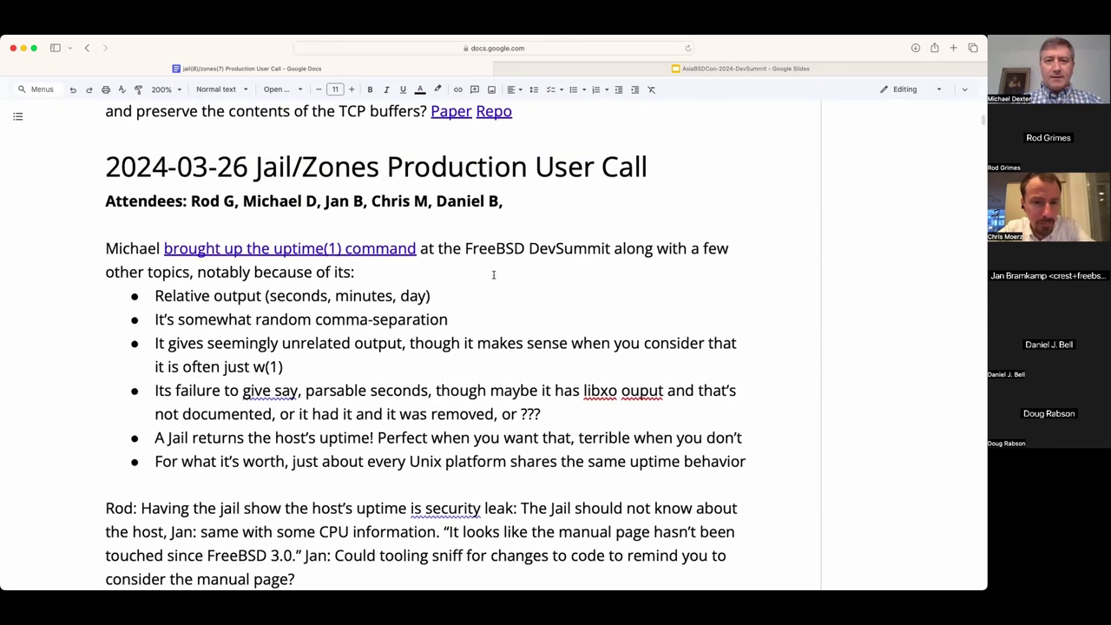
left_click(547, 199)
type("Doug R,")
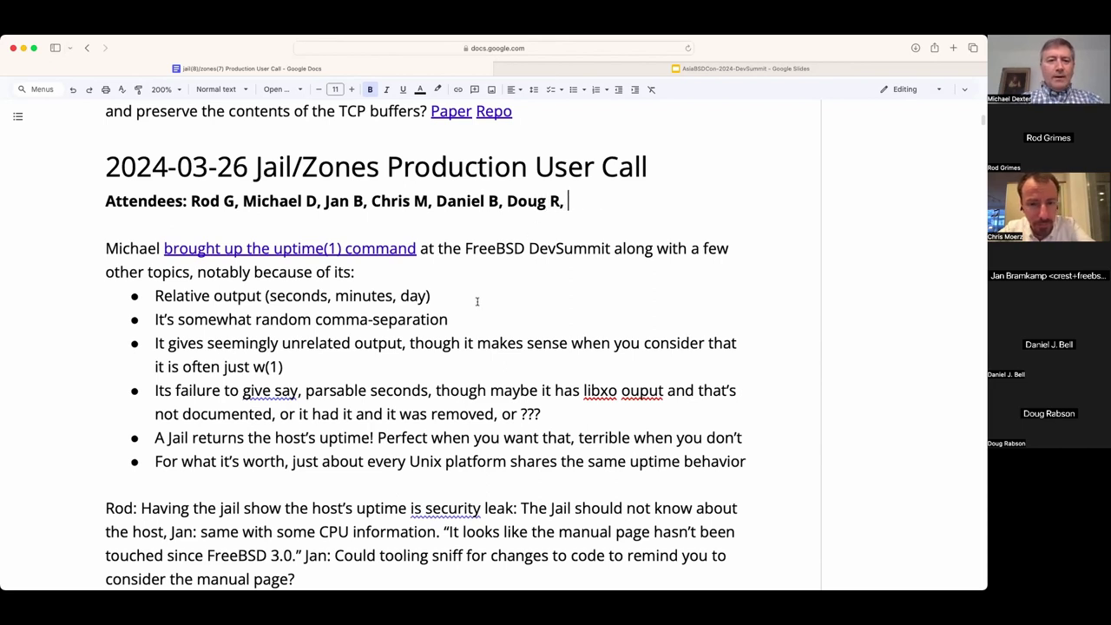
scroll(475, 300, "down", 3)
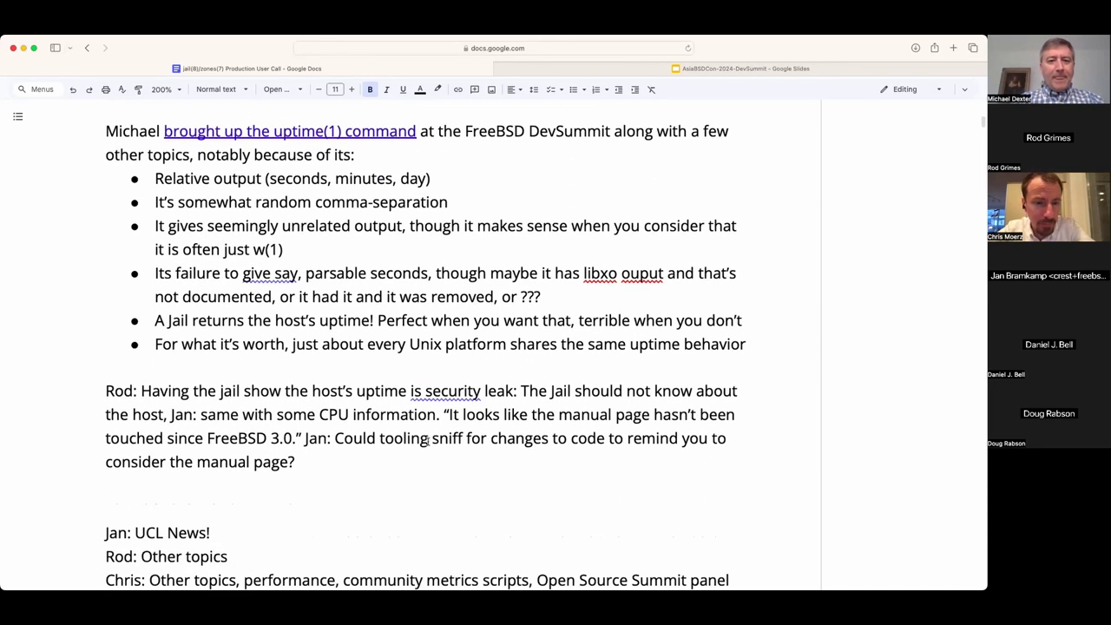
left_click(393, 462)
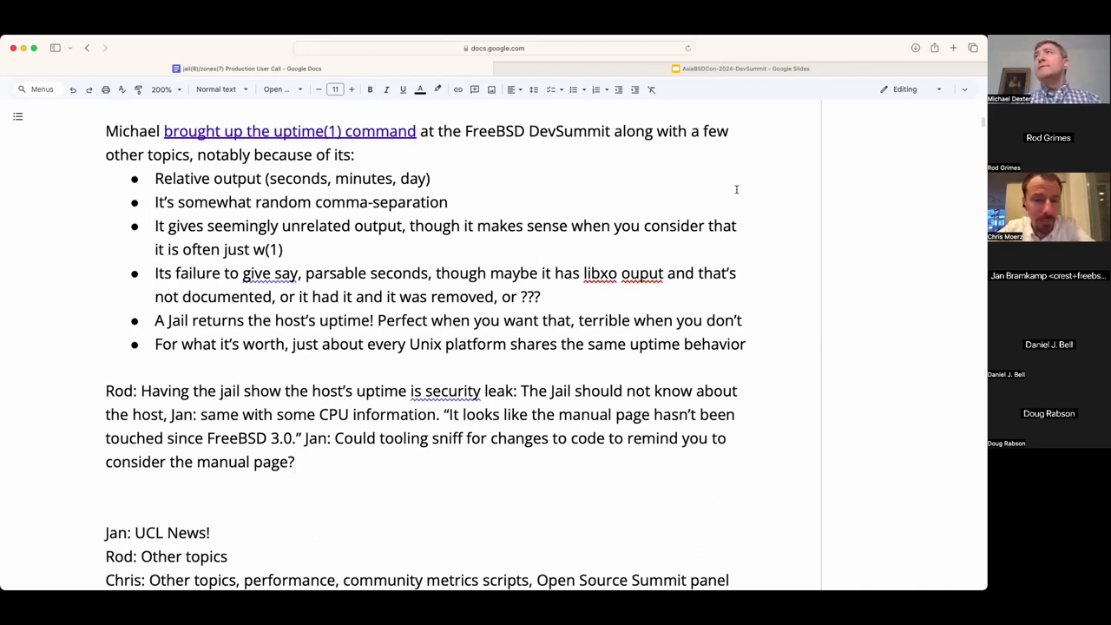
key("ctrl+Tab")
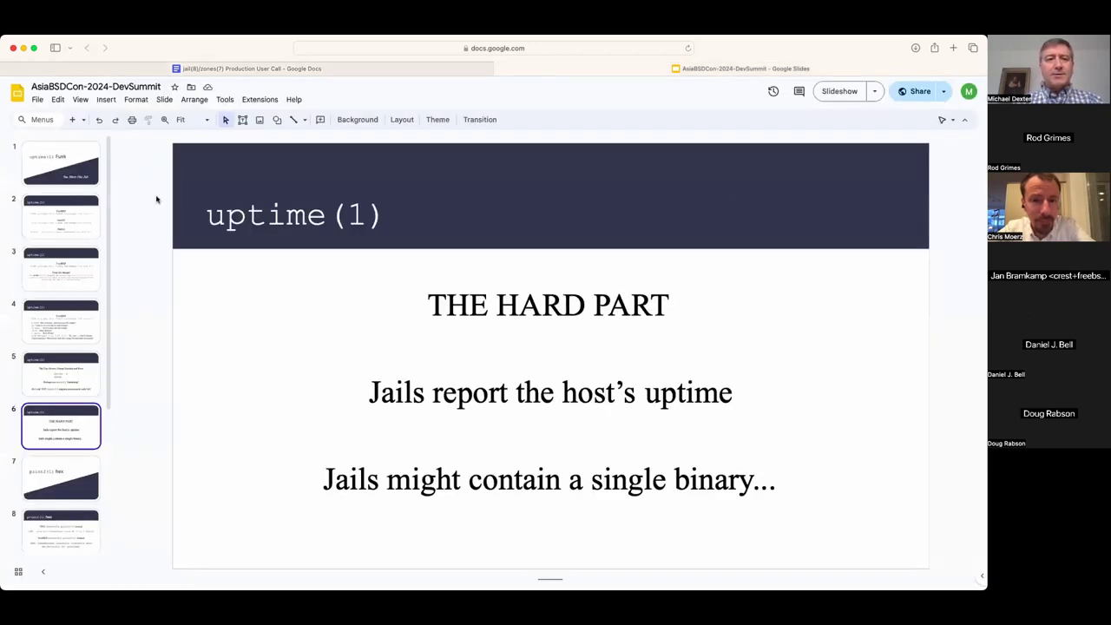
Show the uptime(1) Funk title slide, then copy the uptime(1) link's address in the notes.
left_click(71, 178)
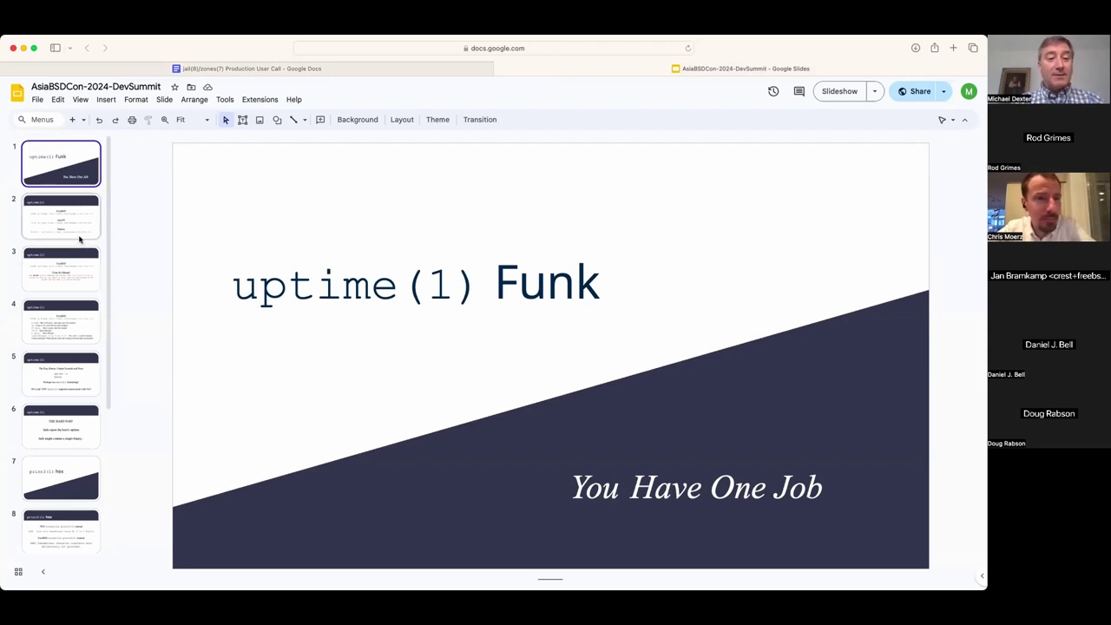
key("ctrl+shift+Tab")
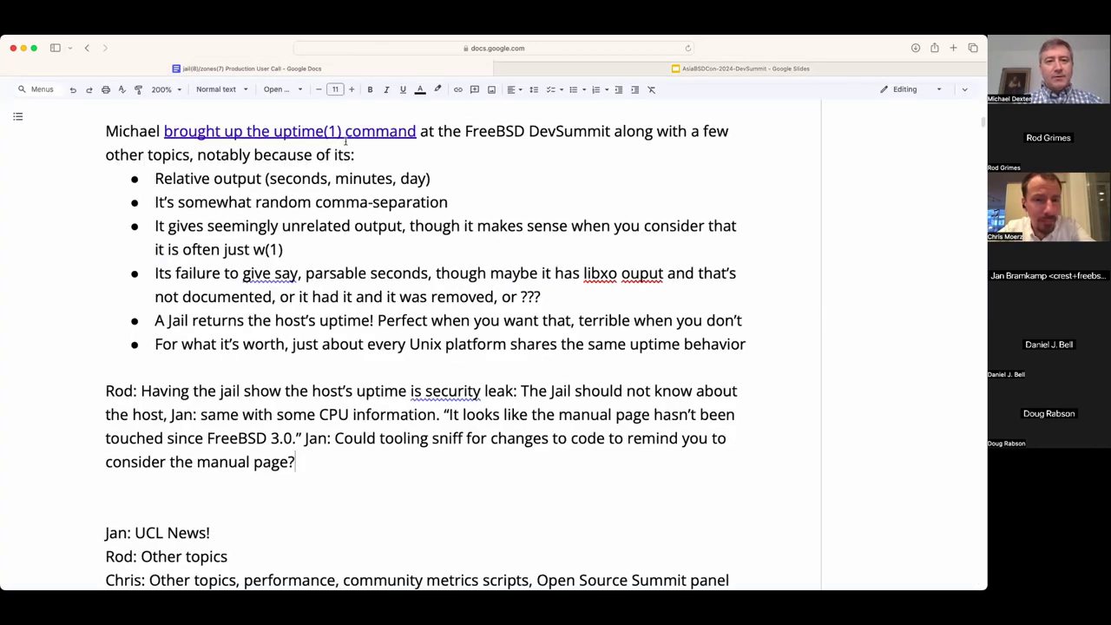
left_click(346, 131)
left_click(284, 154)
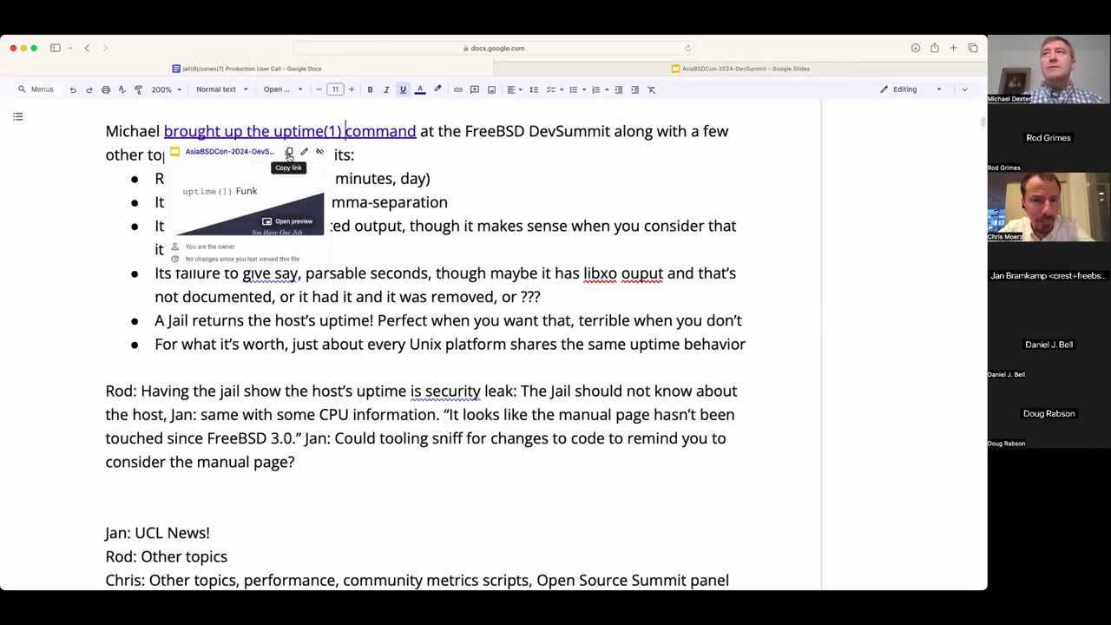